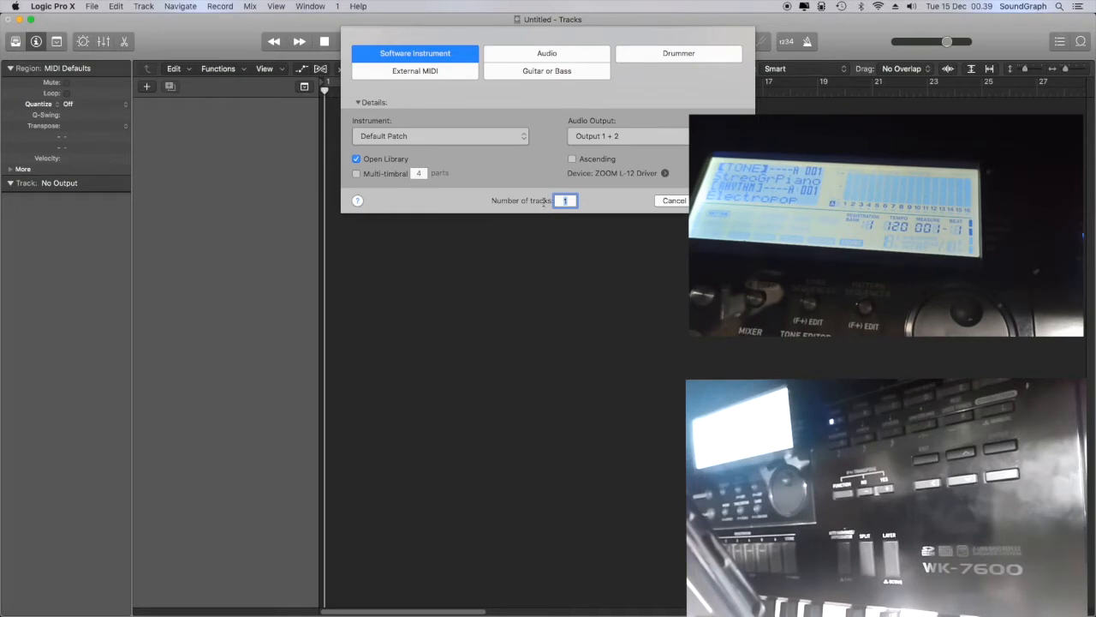
Create 16 software instrument tracks using the default patch
type("16")
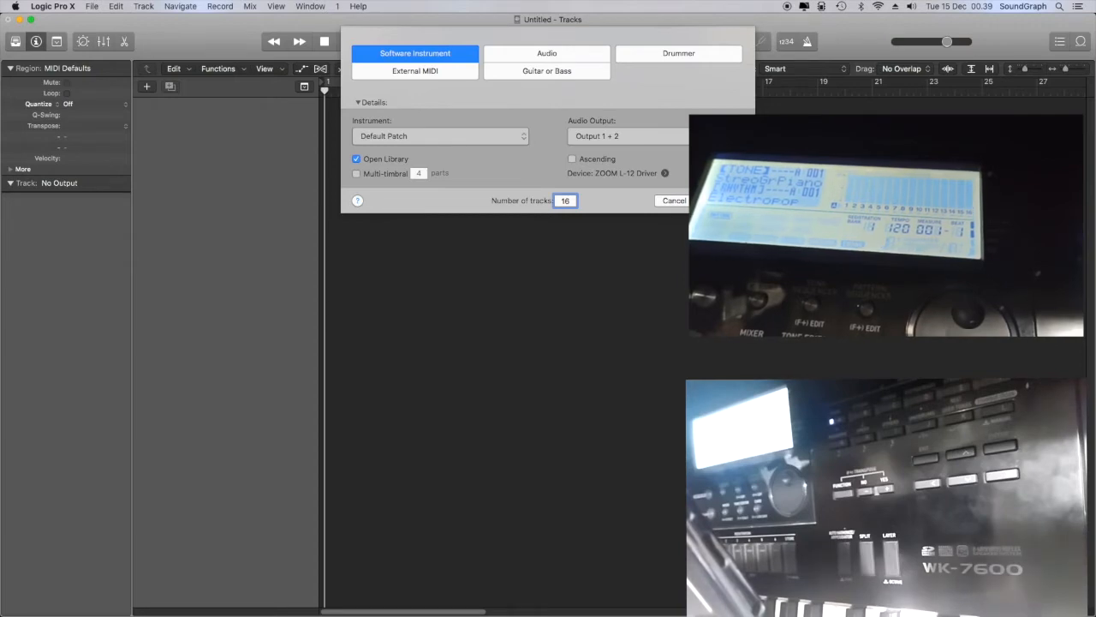
key("Return")
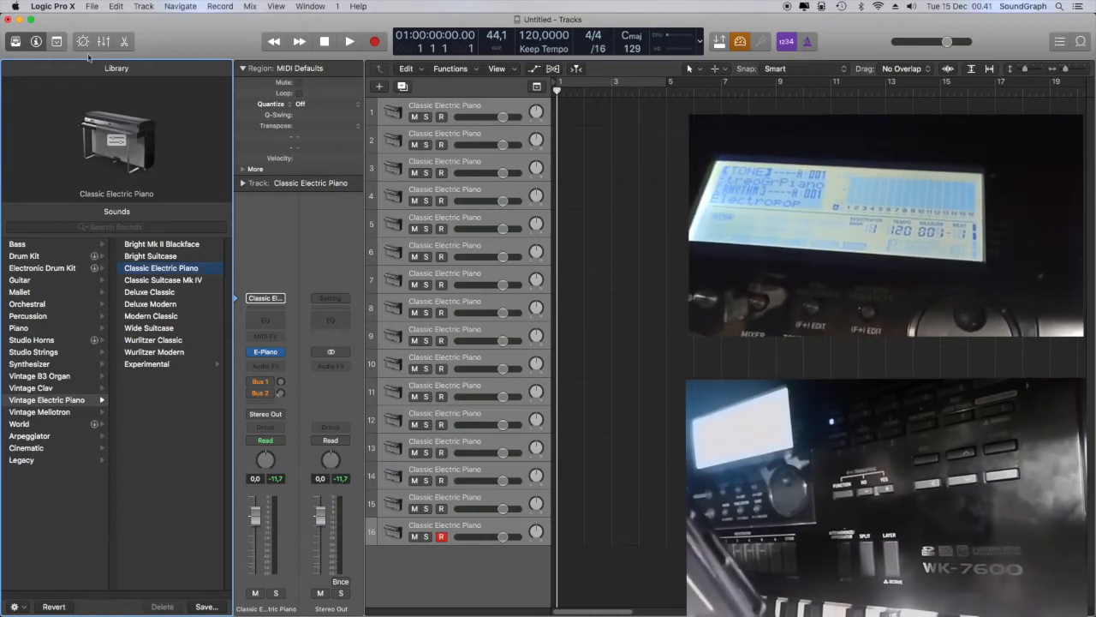
Enable auto demix by channel for multitrack recording in the project's recording settings, and close the settings
left_click(89, 7)
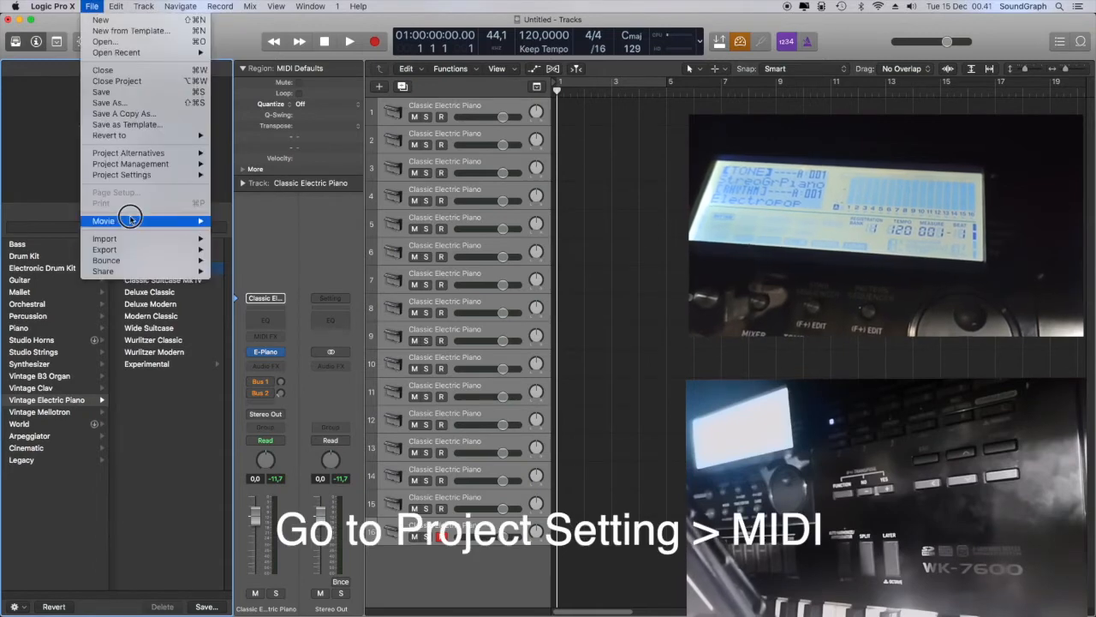
mouse_move(152, 176)
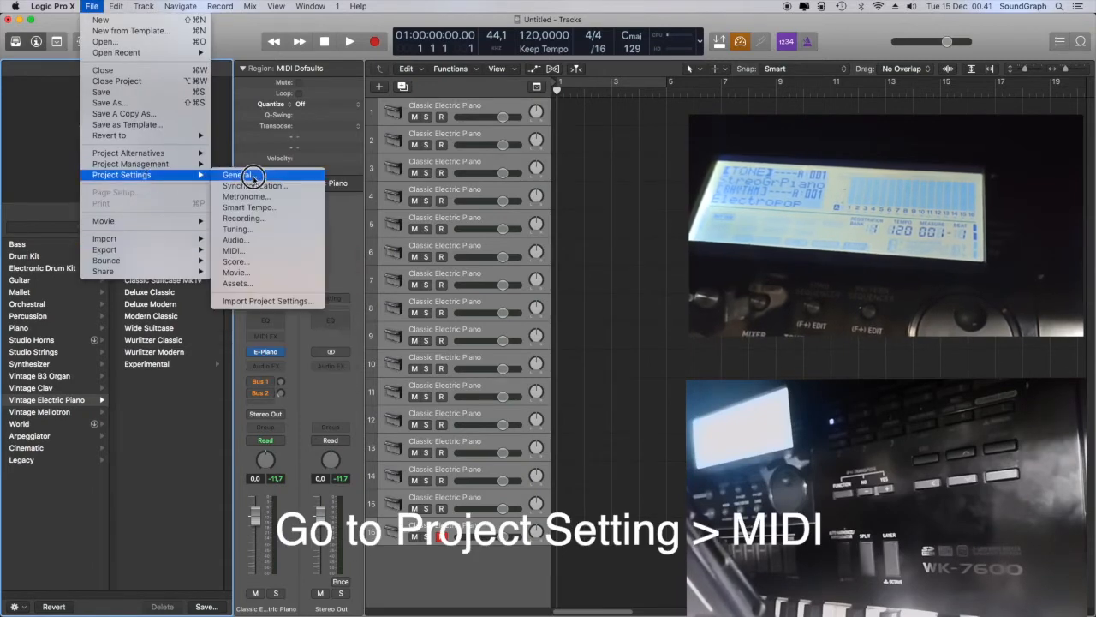
left_click(248, 250)
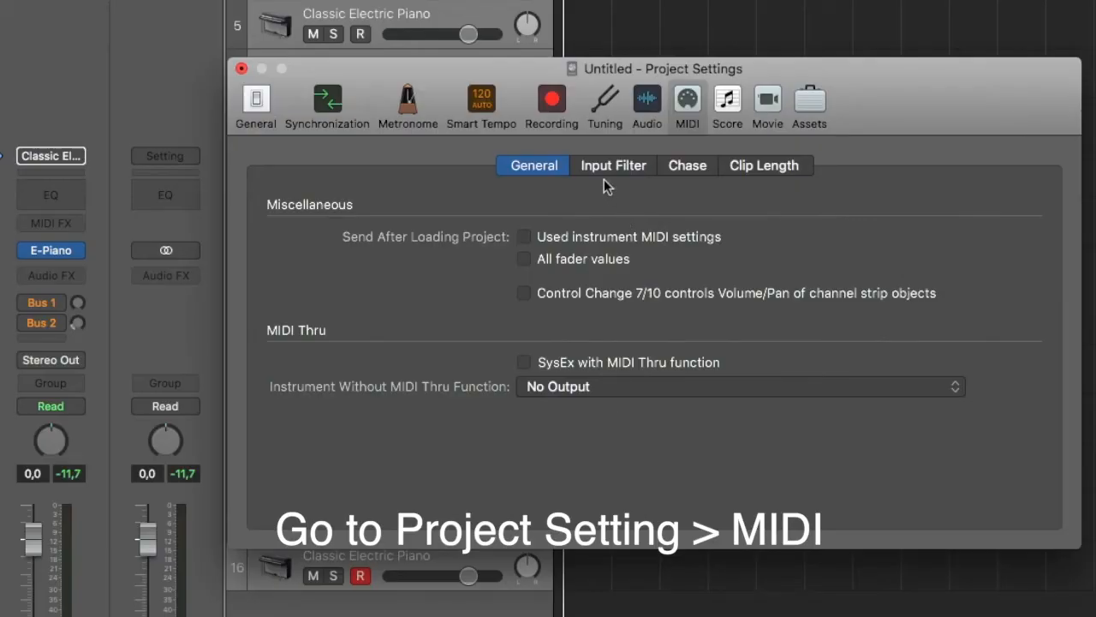
left_click(554, 107)
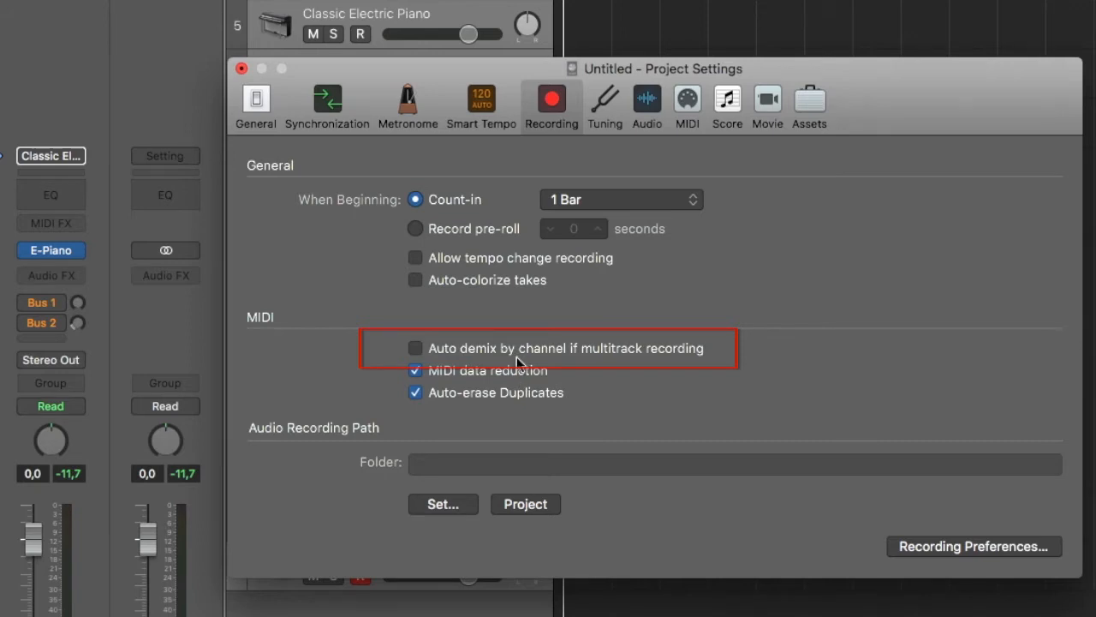
left_click(422, 349)
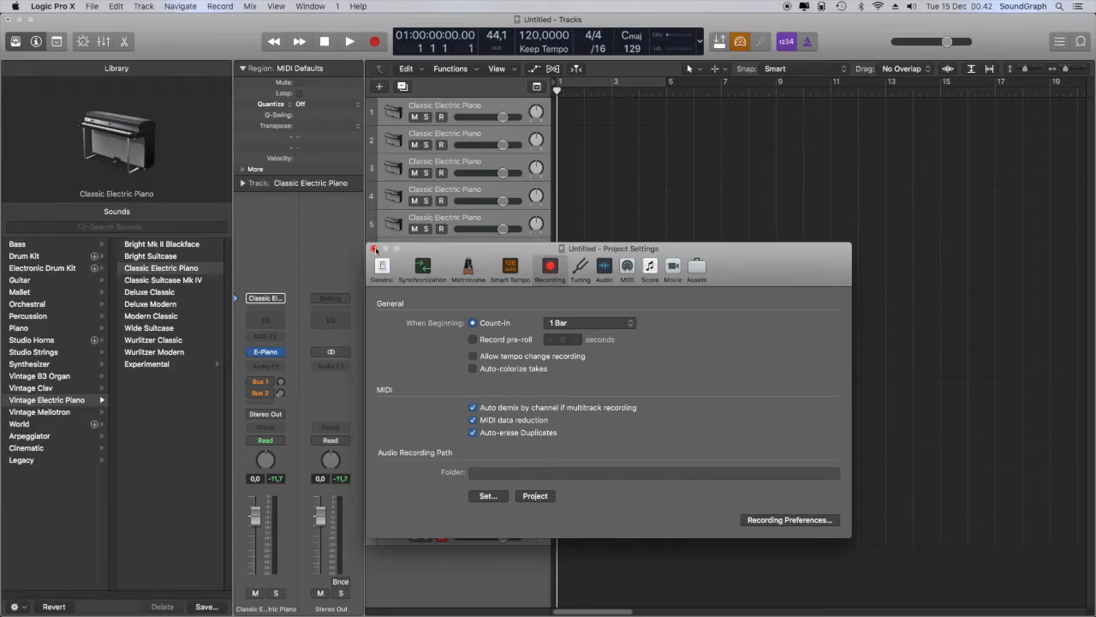
left_click(374, 249)
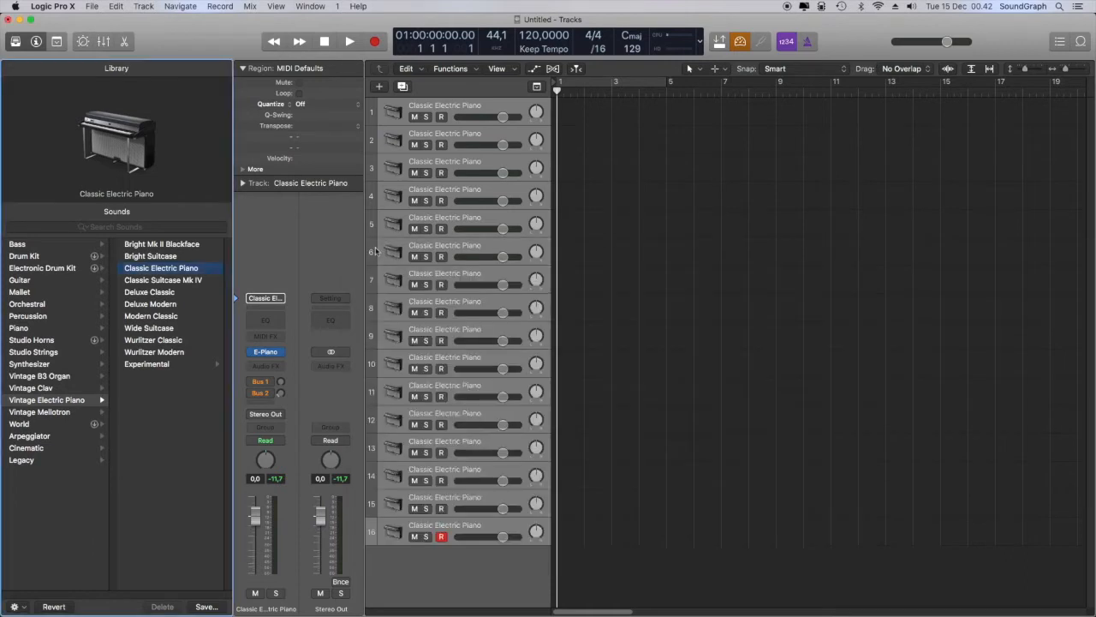
Hide the Library and set the MIDI channel of track 1 to 1 in its track parameters
left_click(459, 113)
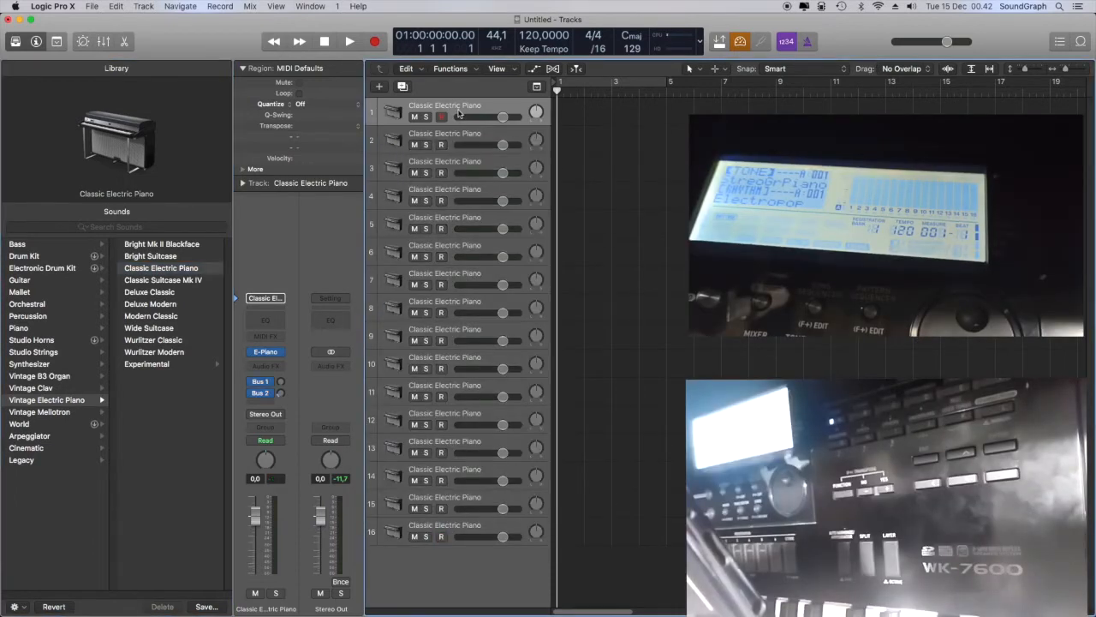
key("y")
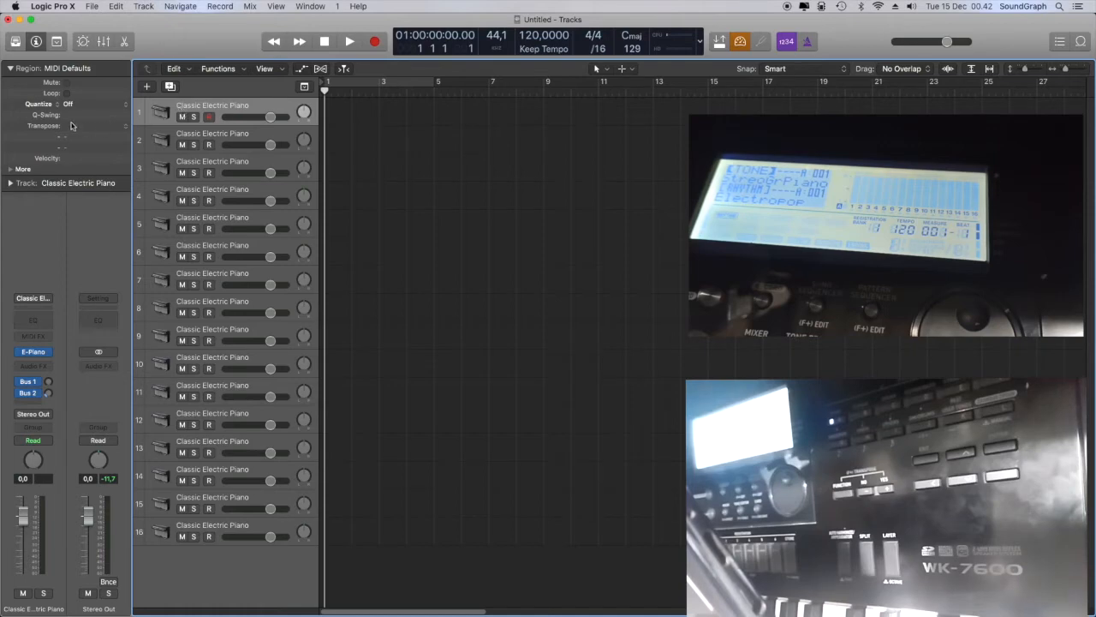
left_click(12, 184)
left_click(79, 232)
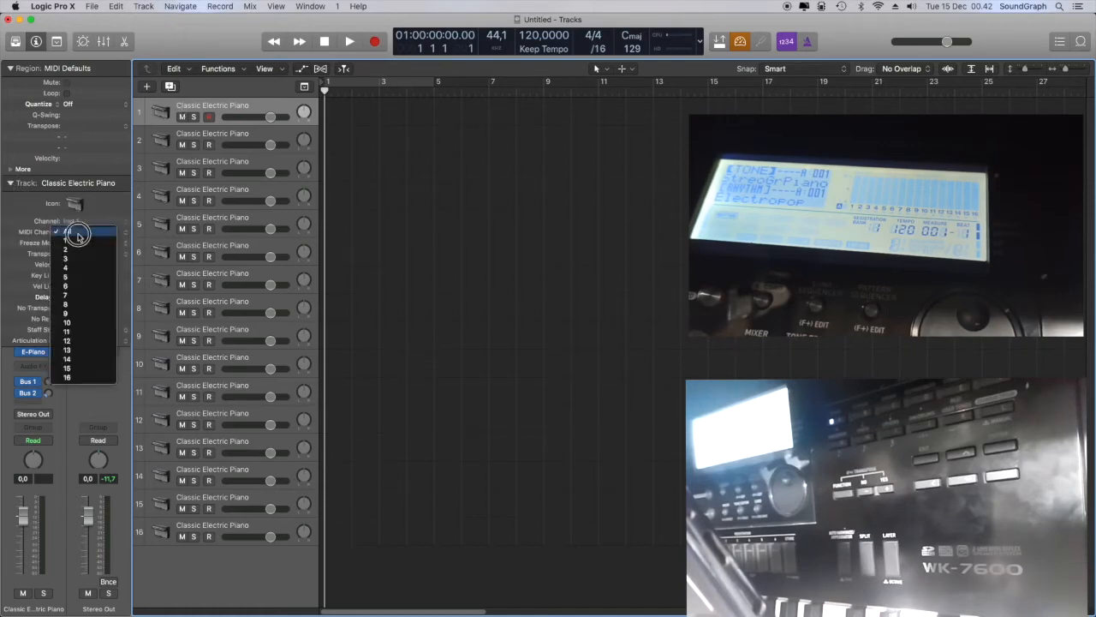
left_click(78, 244)
Set the MIDI channel of track 2 to 2 and of track 3 to 3
key("Down")
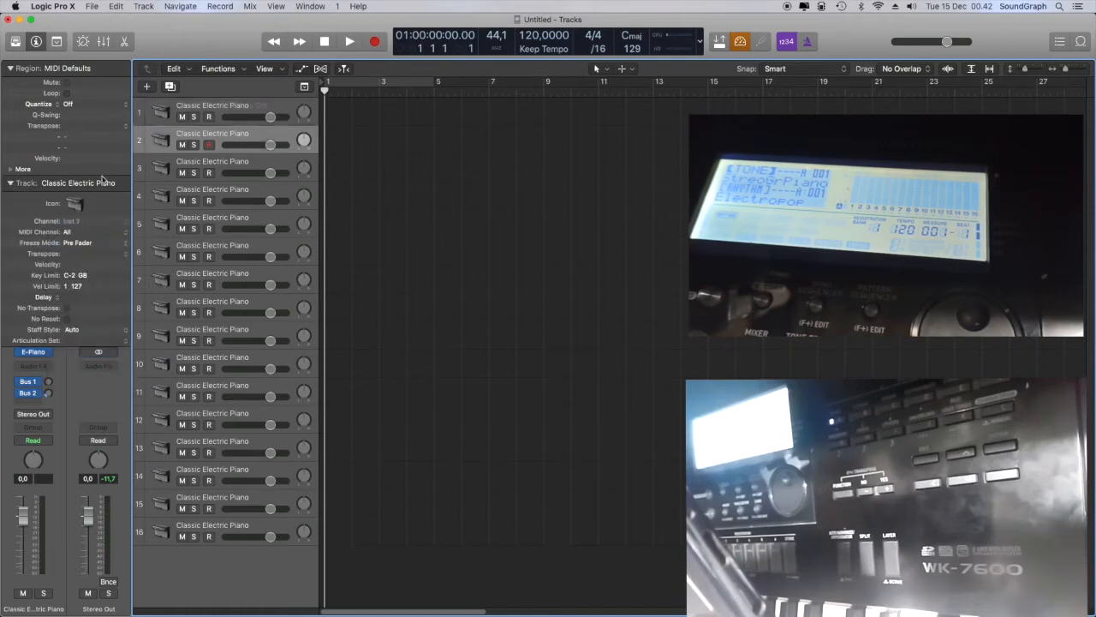
left_click(74, 232)
left_click(78, 255)
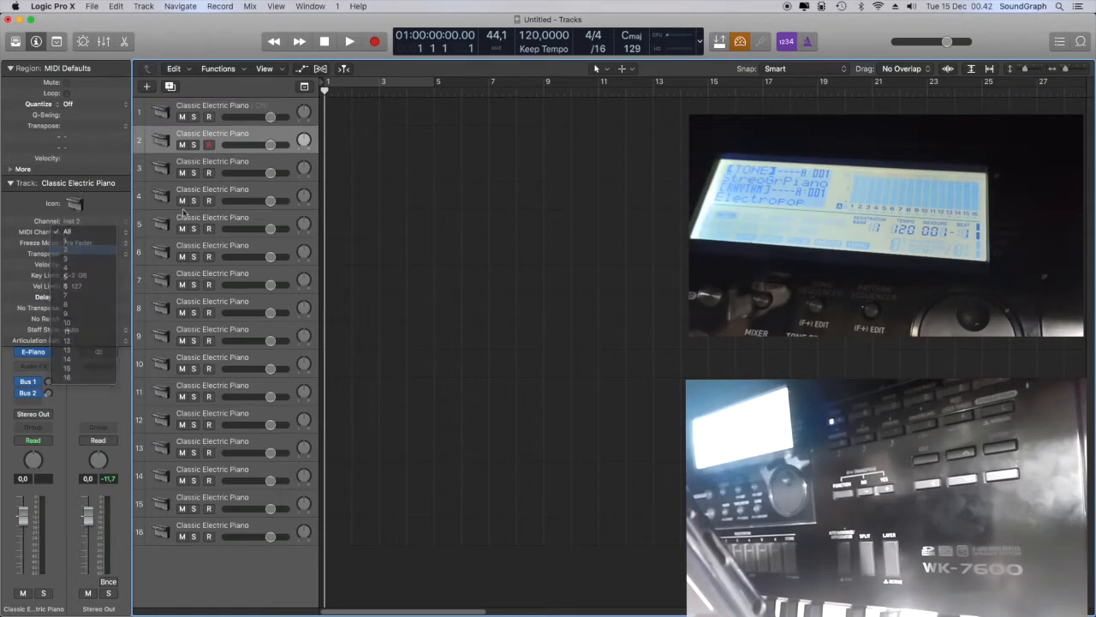
key("Down")
left_click(73, 229)
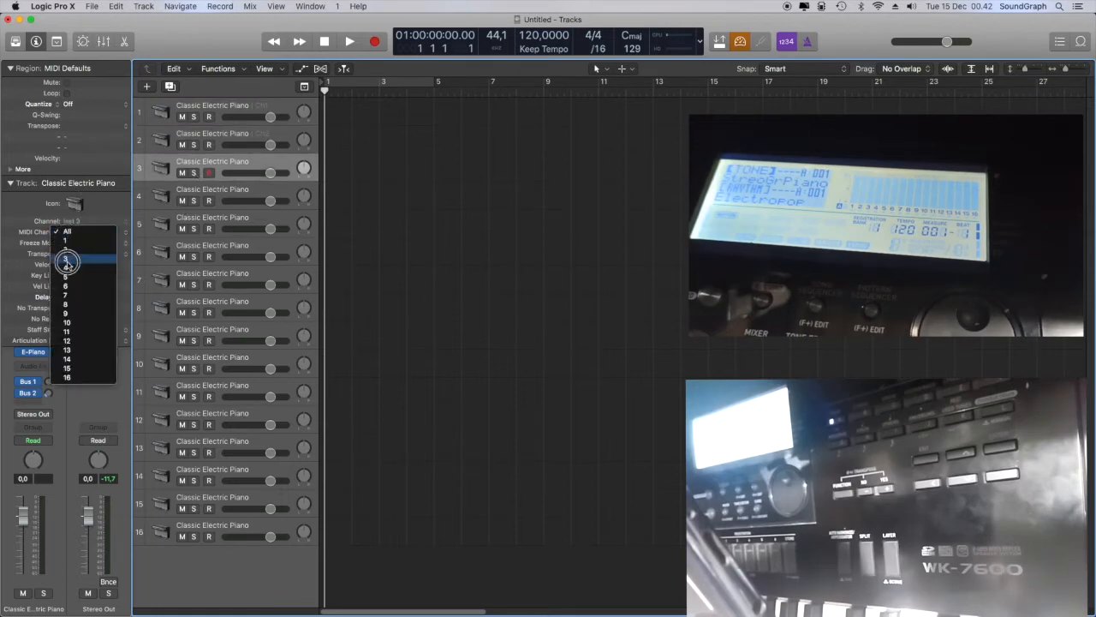
left_click(80, 259)
Set the MIDI channel of track 4 to 4 and of track 5 to 5
left_click(229, 190)
left_click(73, 232)
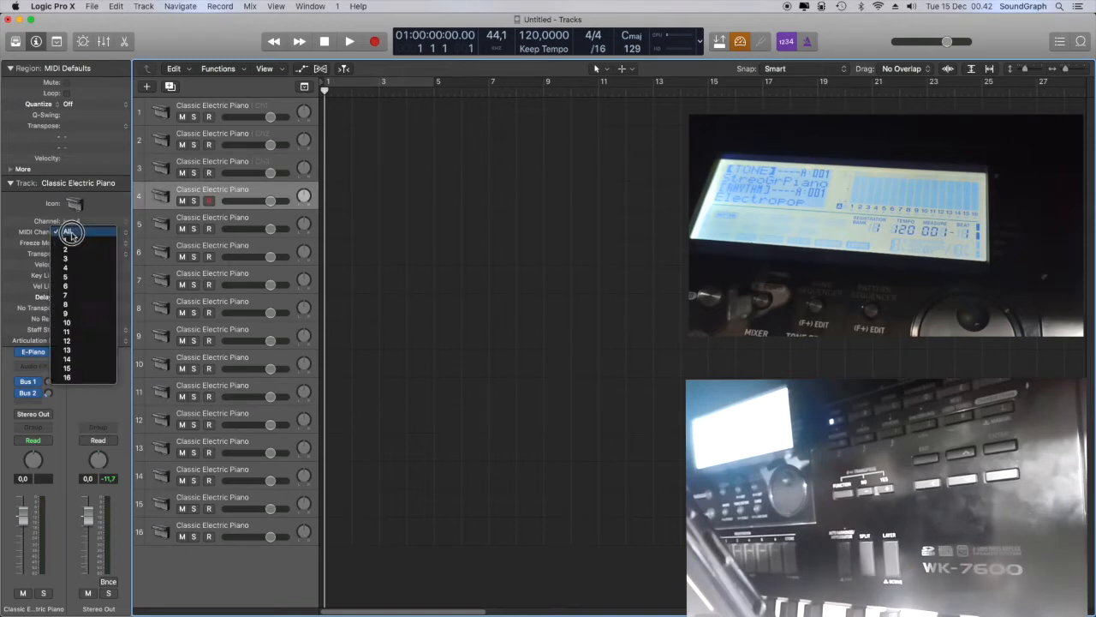
left_click(75, 266)
left_click(204, 221)
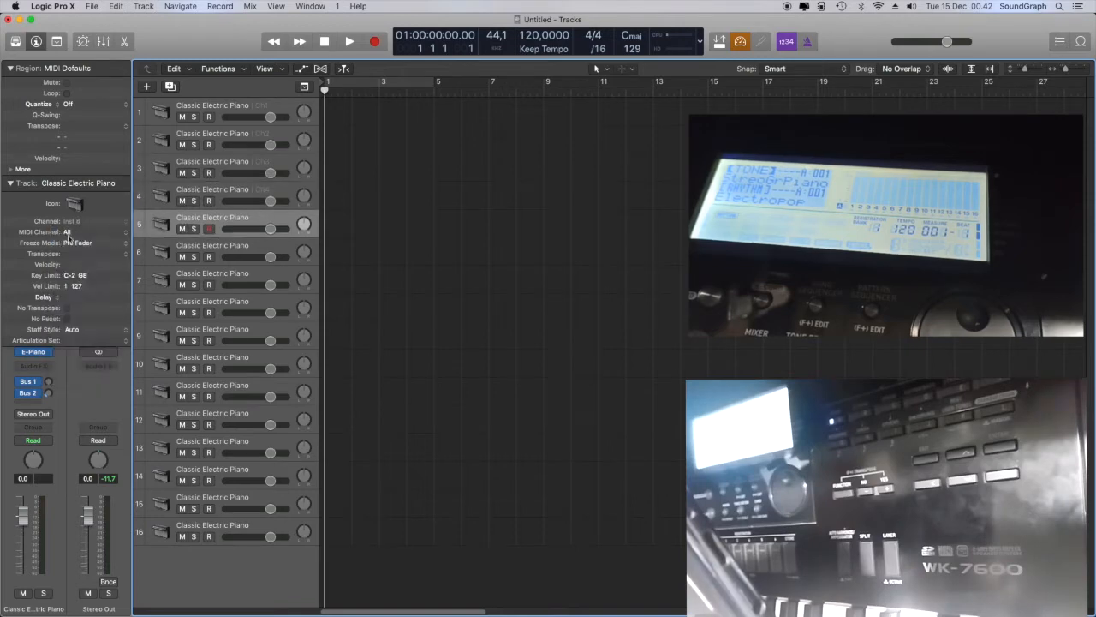
left_click(73, 232)
left_click(76, 277)
Assign the remaining tracks 6 to 16 to their matching MIDI channels 6 to 16
left_click(208, 247)
left_click(74, 232)
left_click(75, 286)
left_click(209, 275)
left_click(210, 301)
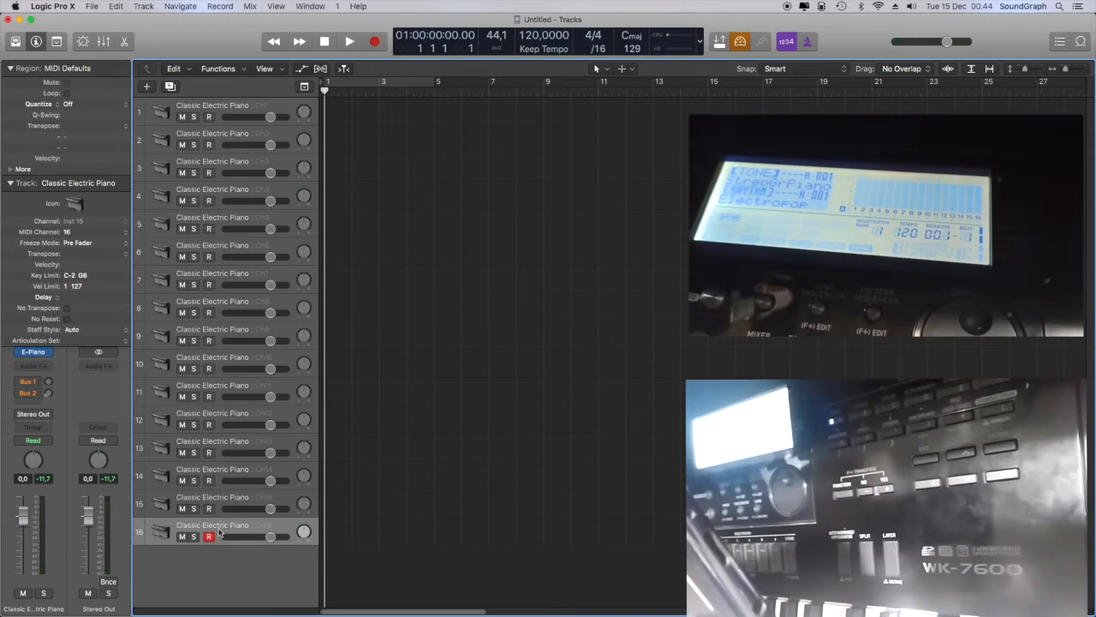
Select all 16 tracks, arm them for recording and mute them
left_click(229, 110)
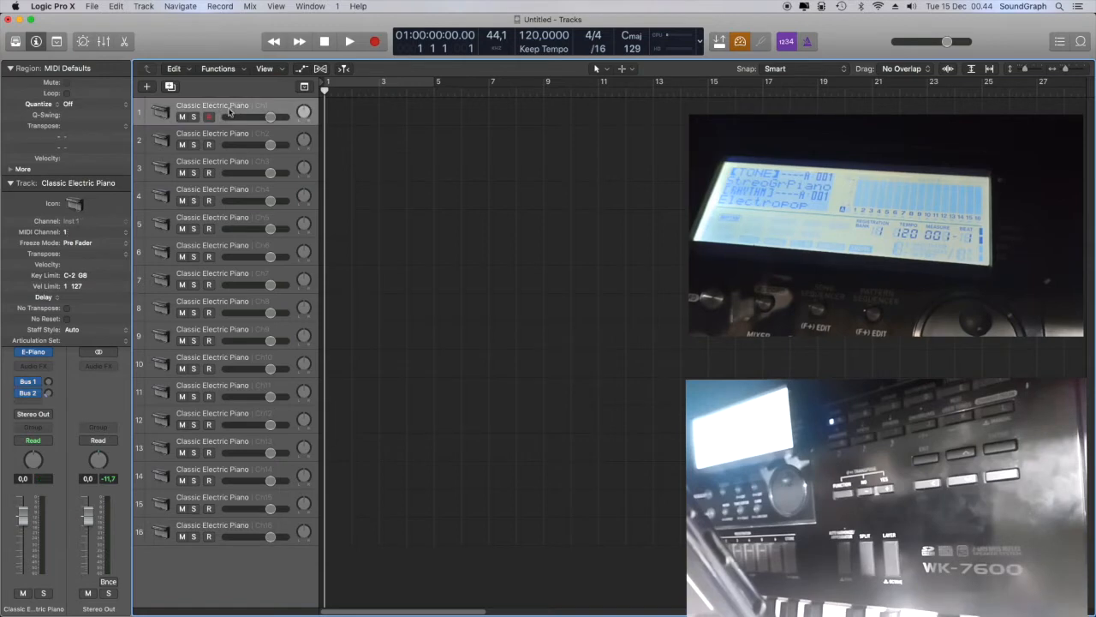
left_click(233, 533, "shift")
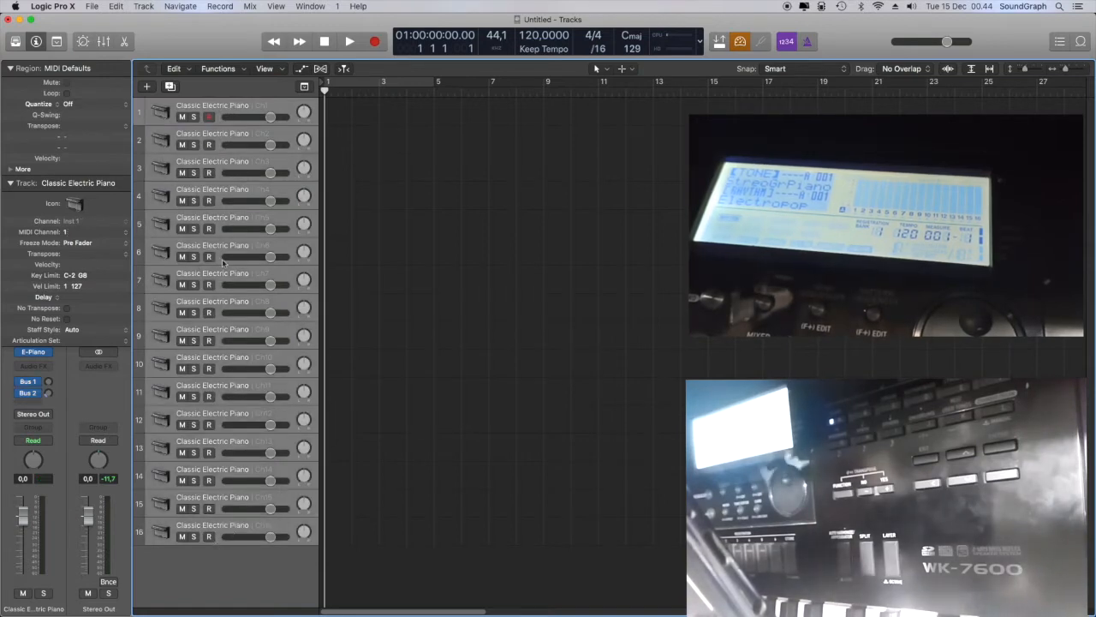
left_click(210, 117)
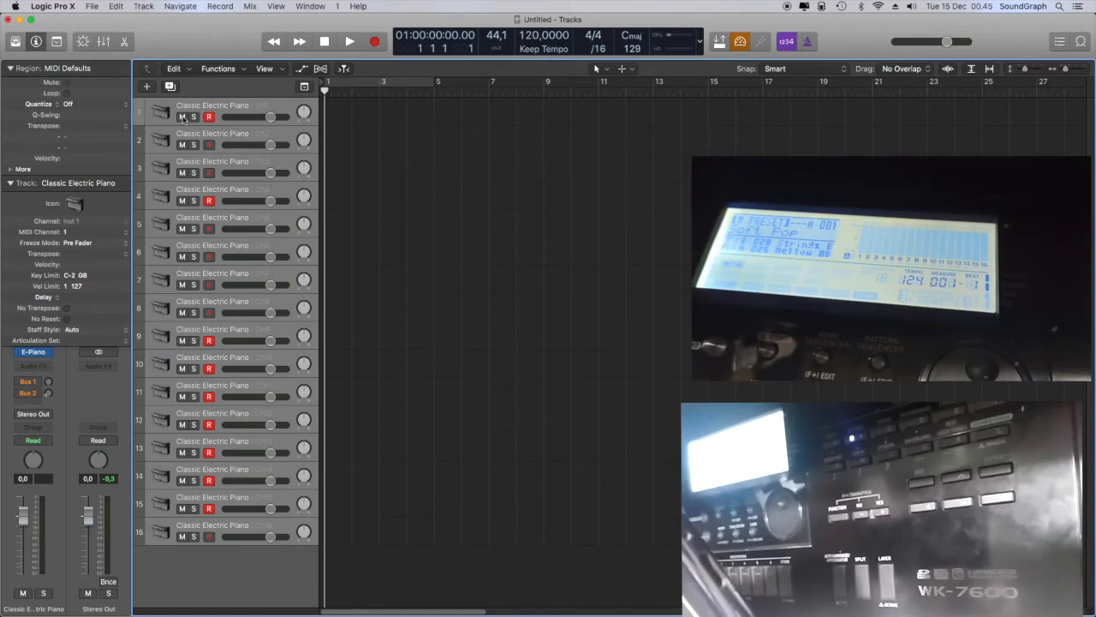
left_click_drag(182, 118, 168, 531)
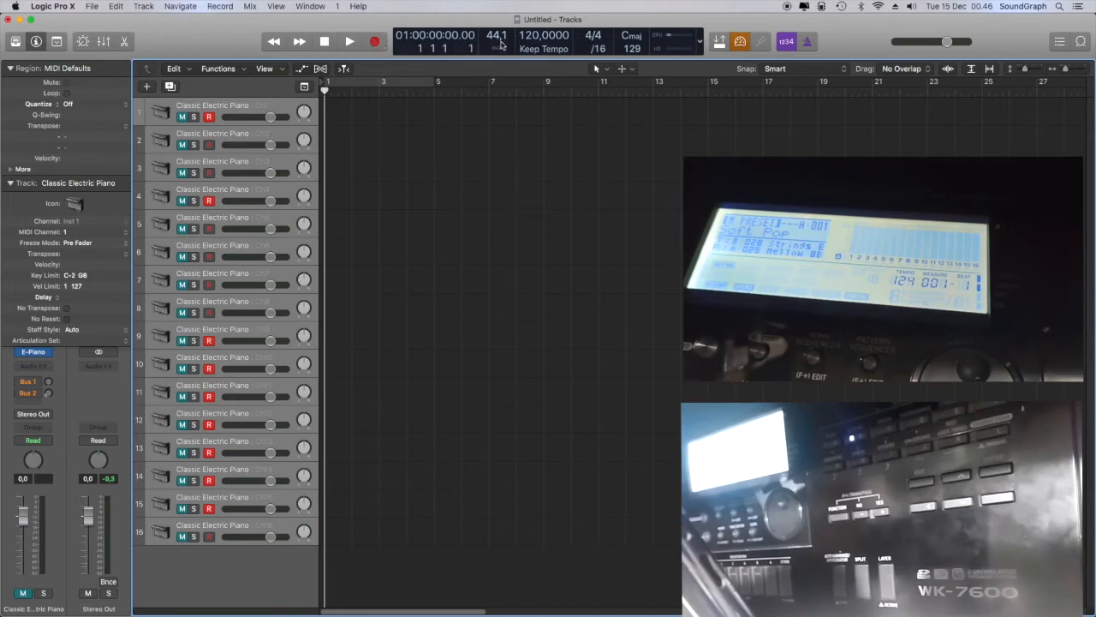
Set the project tempo to 124 and view the available sample rates
left_click_drag(526, 36, 529, 31)
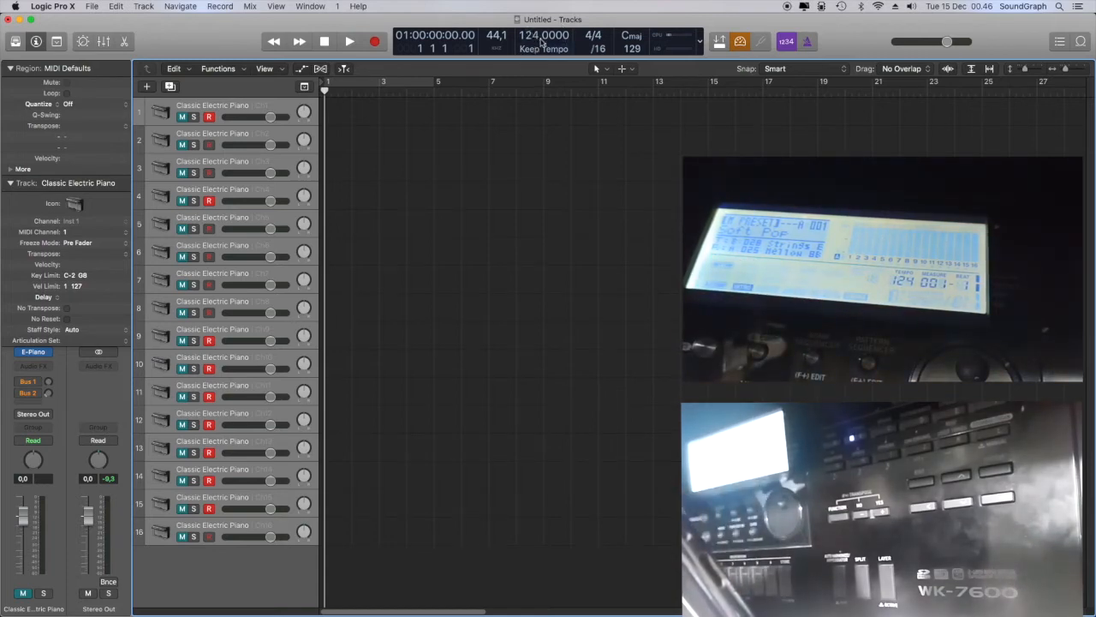
left_click(495, 36)
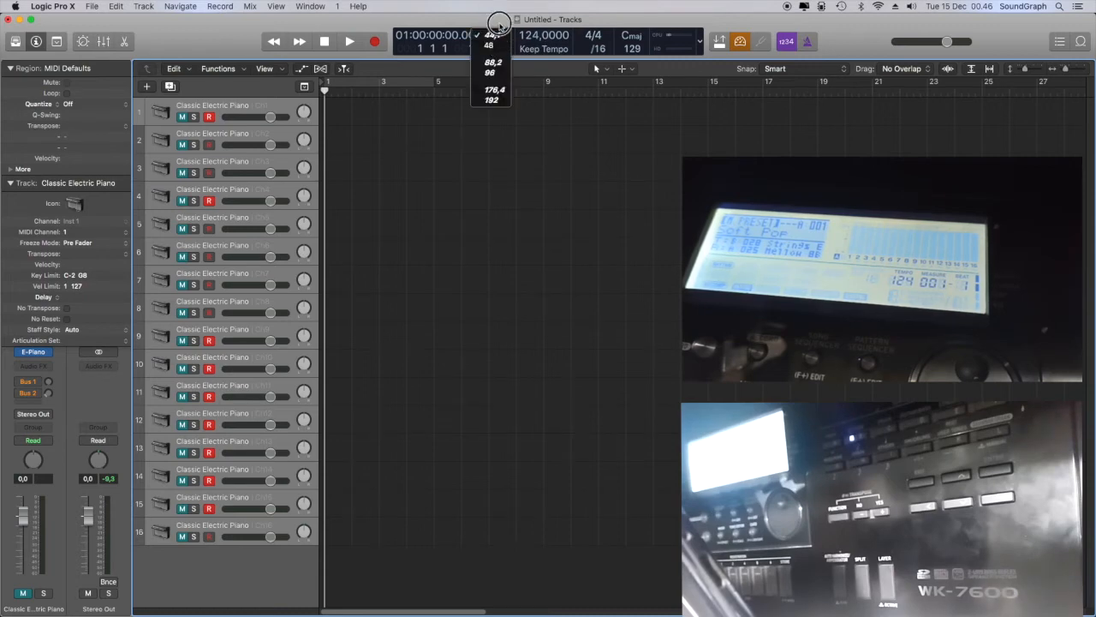
left_click(500, 25)
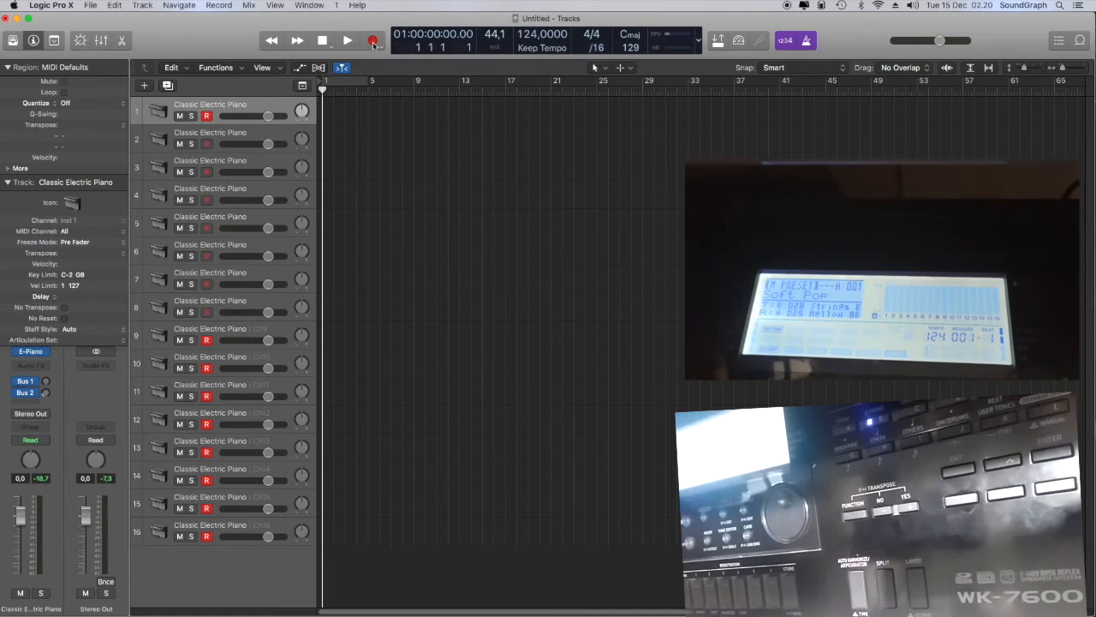
Record the keyboard performance on the armed tracks, switching off count-in and metronome click during the take, and return the playhead to the project start
left_click(373, 42)
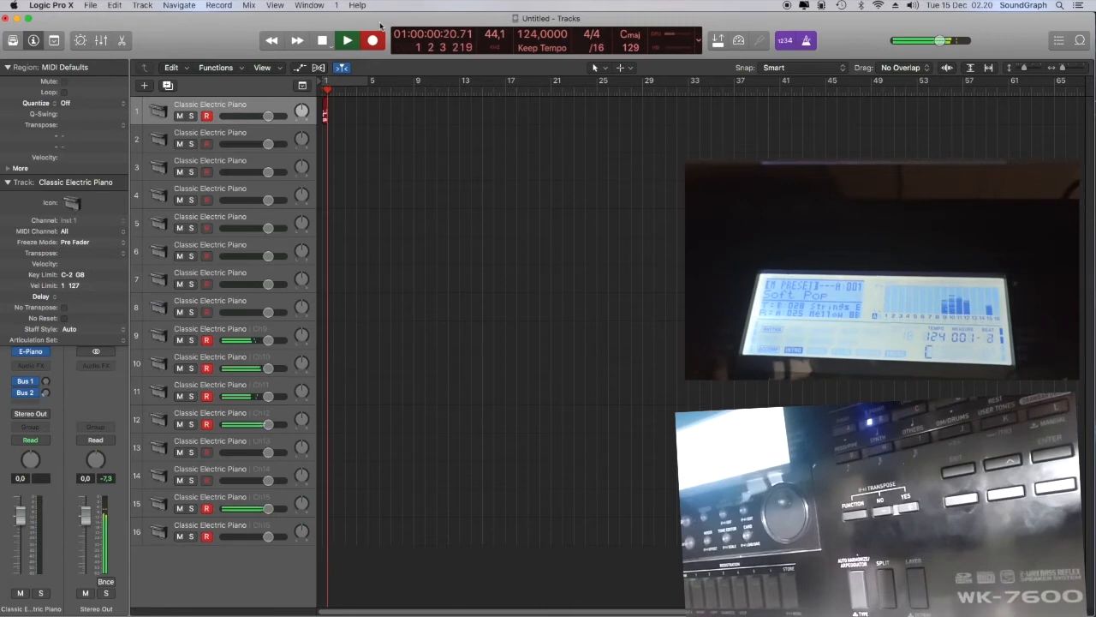
left_click(787, 42)
left_click(806, 41)
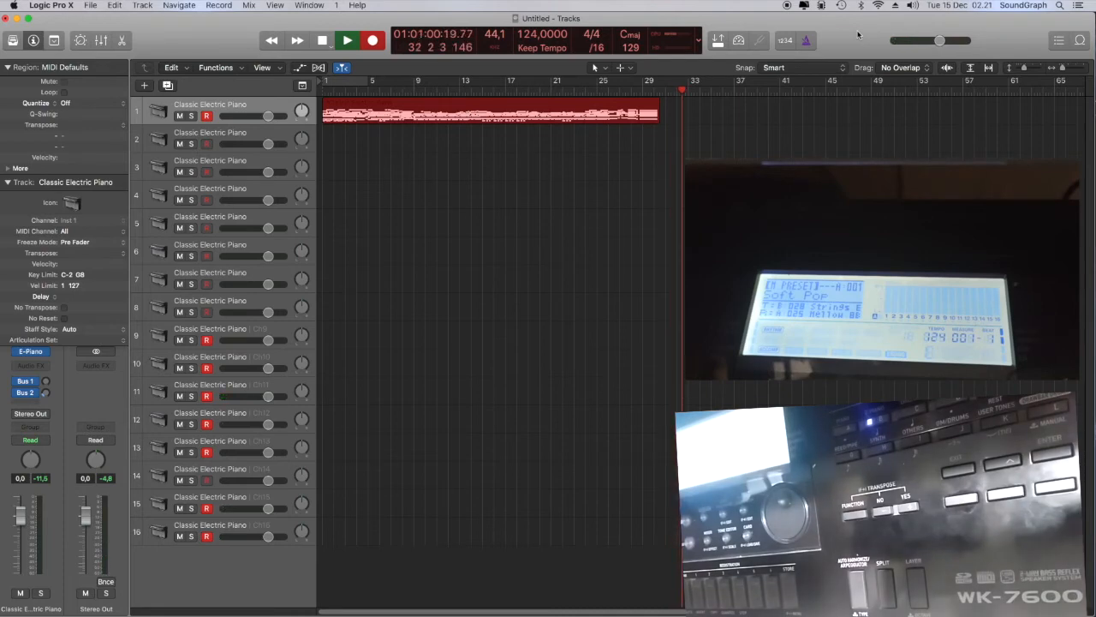
left_click(323, 41)
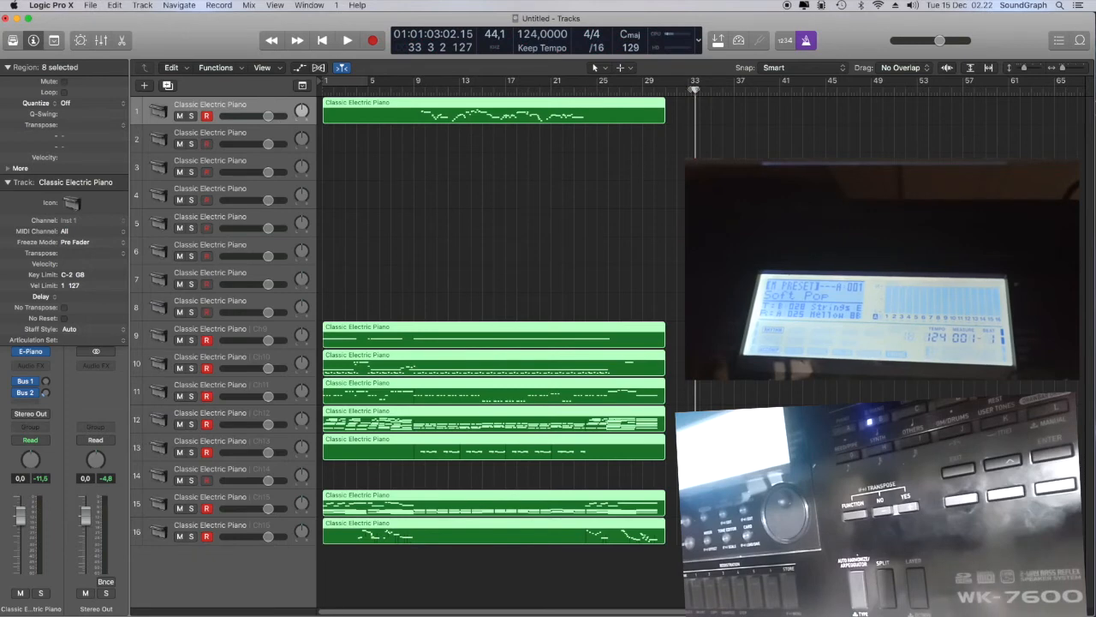
left_click_drag(695, 89, 232, 134)
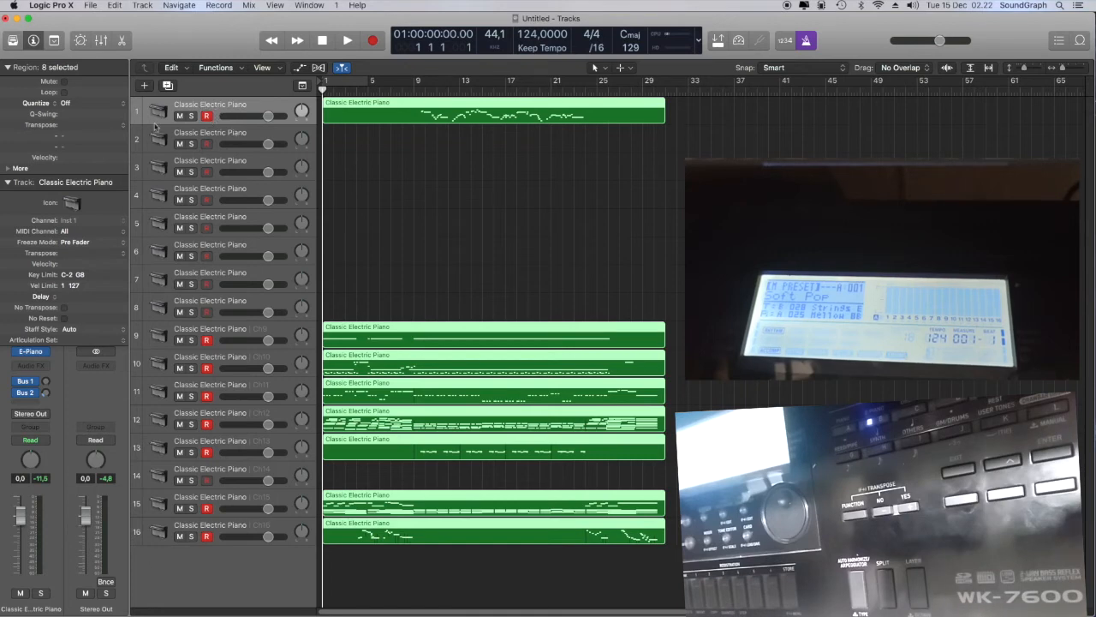
Show the Library and load the Coffee Shop percussion patch on track 9 and the SoCal drum kit on track 10
left_click(12, 41)
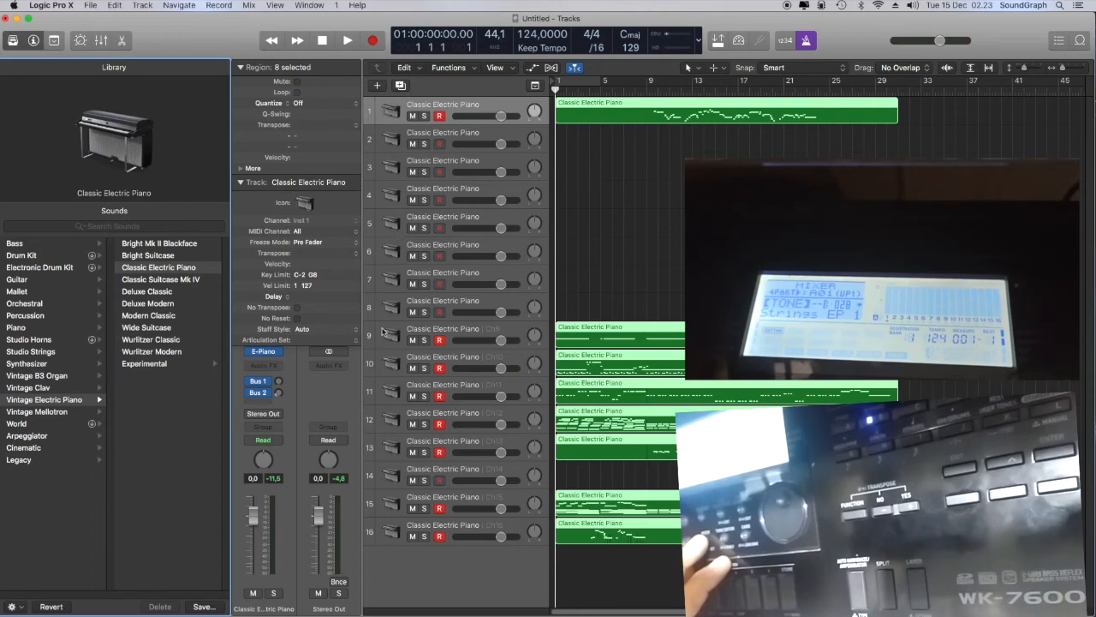
left_click(419, 329)
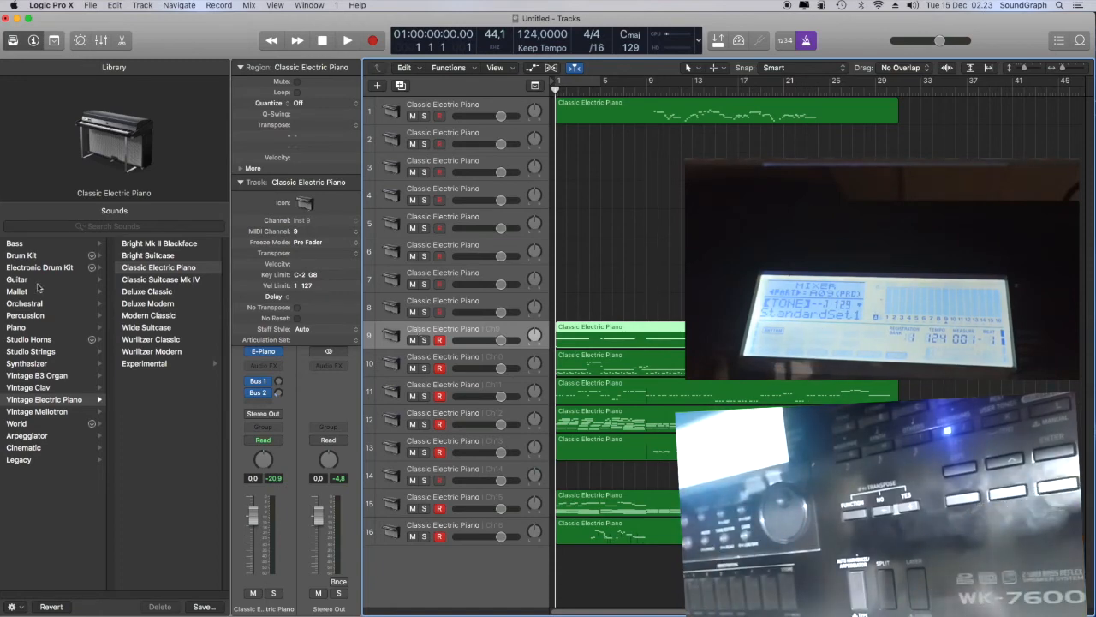
left_click(25, 315)
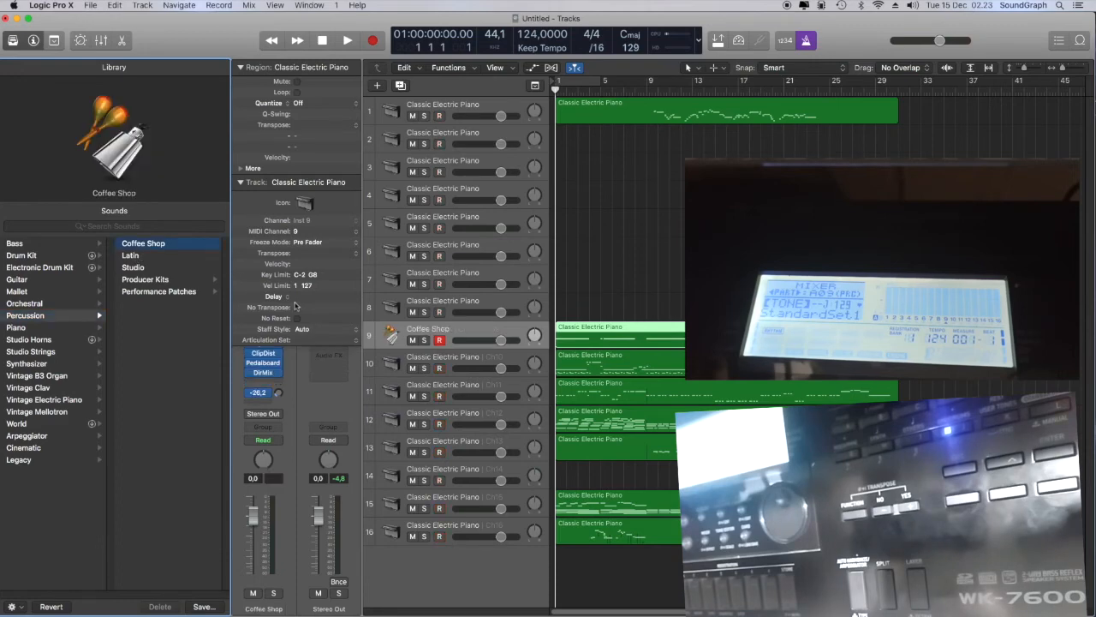
left_click(393, 367)
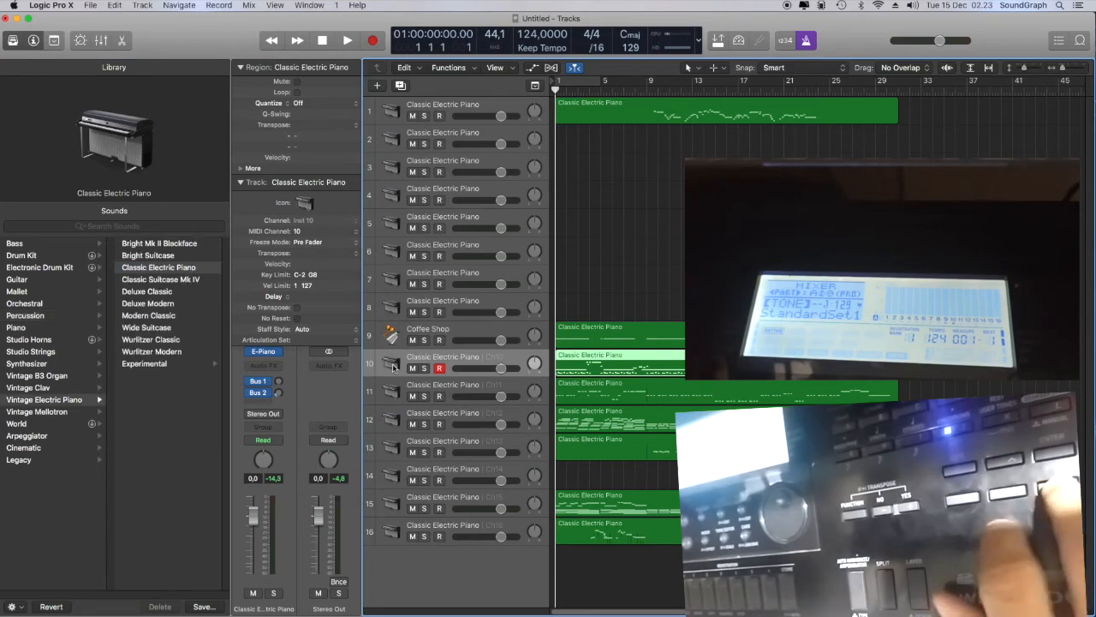
left_click(41, 255)
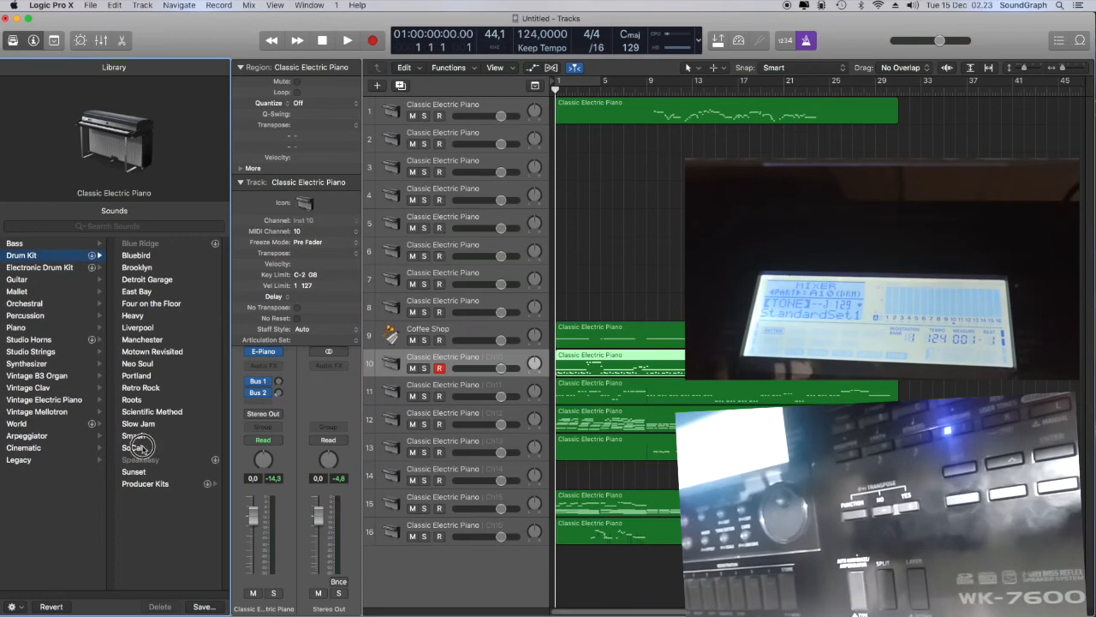
Load the Fretless Bass patch from the Bass category on track 11
left_click(411, 391)
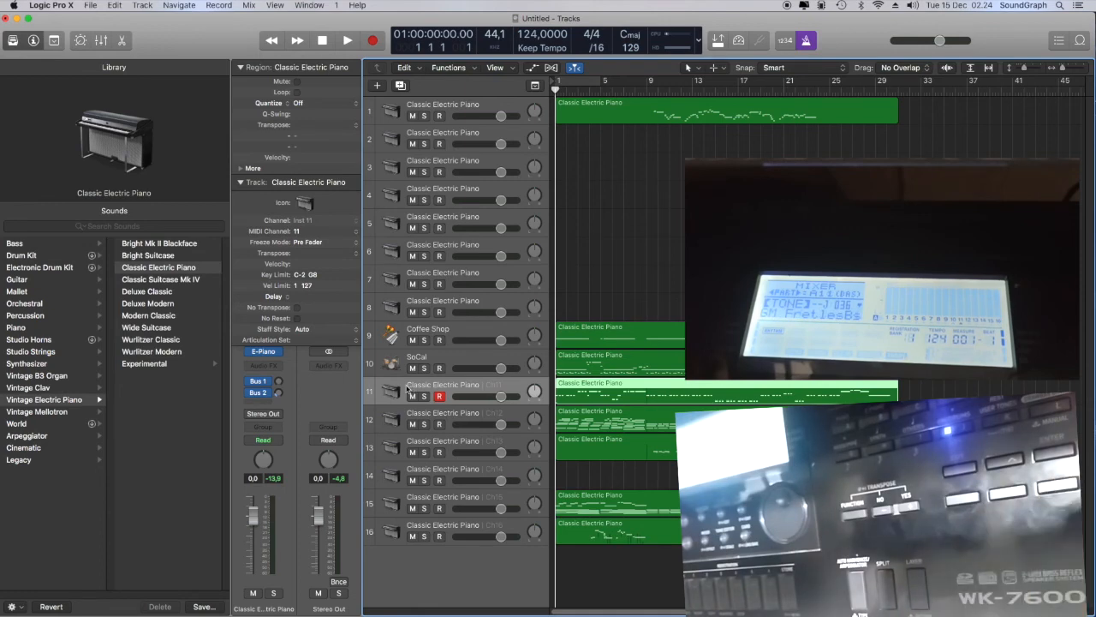
left_click(50, 245)
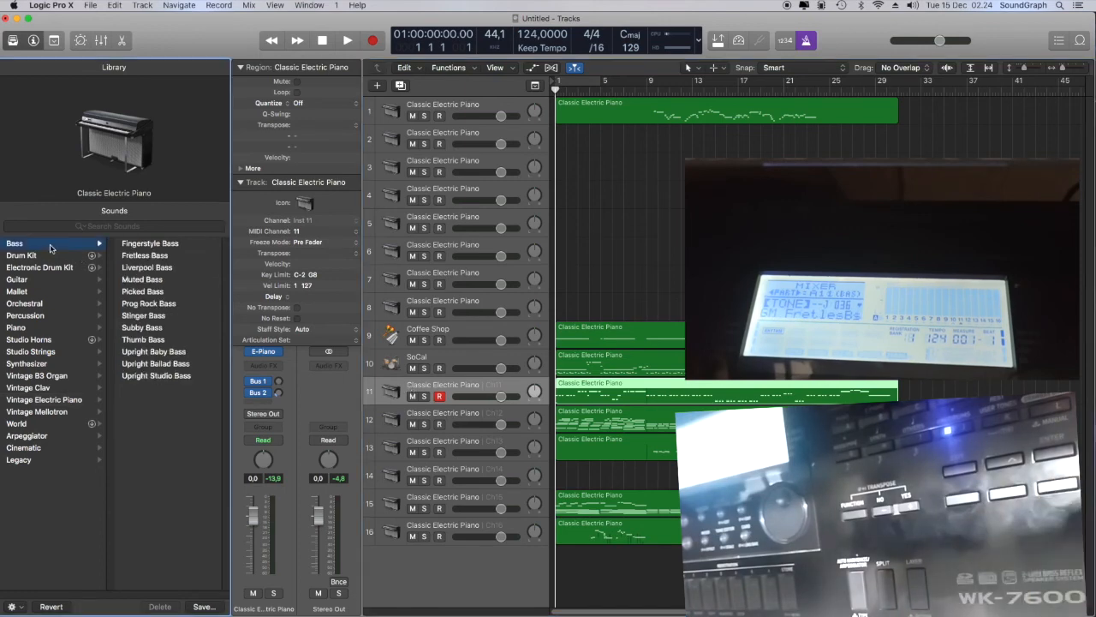
left_click(153, 256)
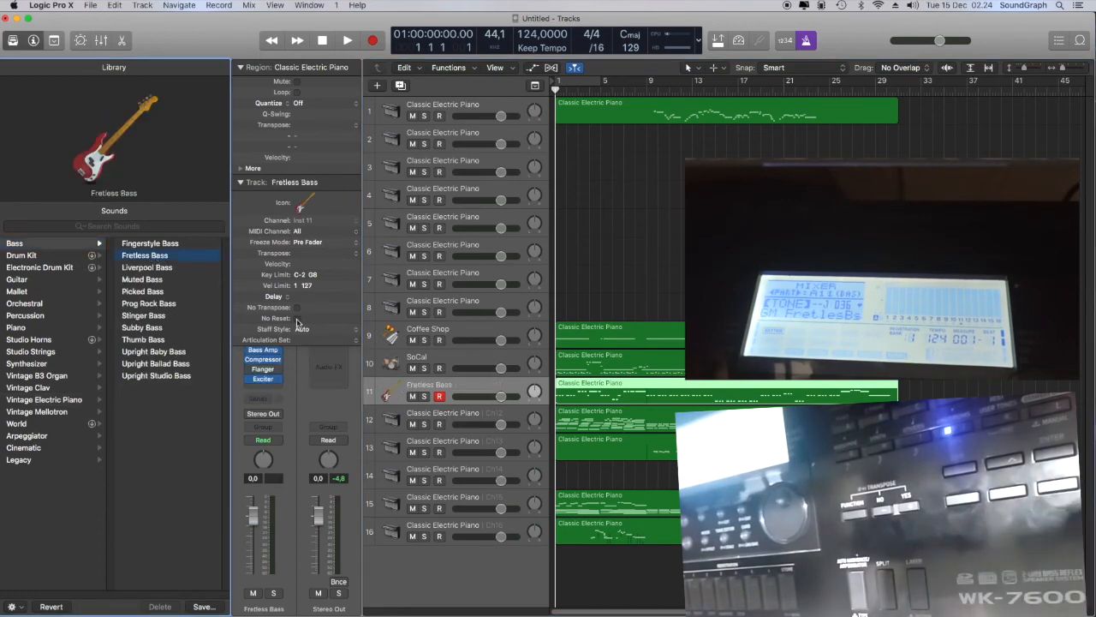
Load the Acoustic Guitar patch from the Guitar category on track 13, leaving track 12 on its electric piano
left_click(421, 418)
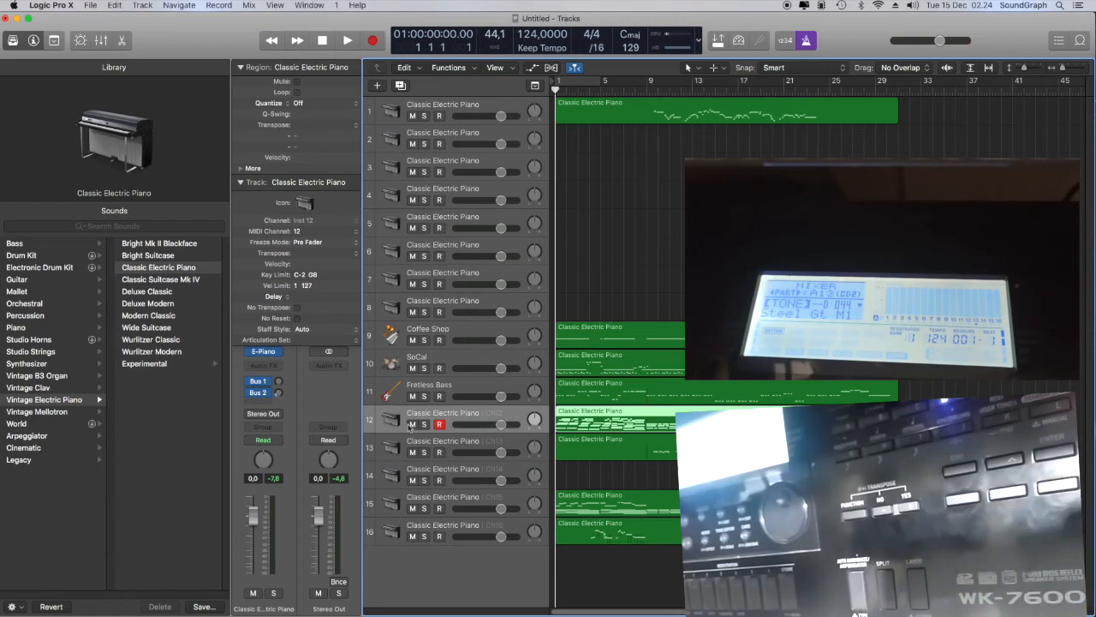
left_click(478, 446)
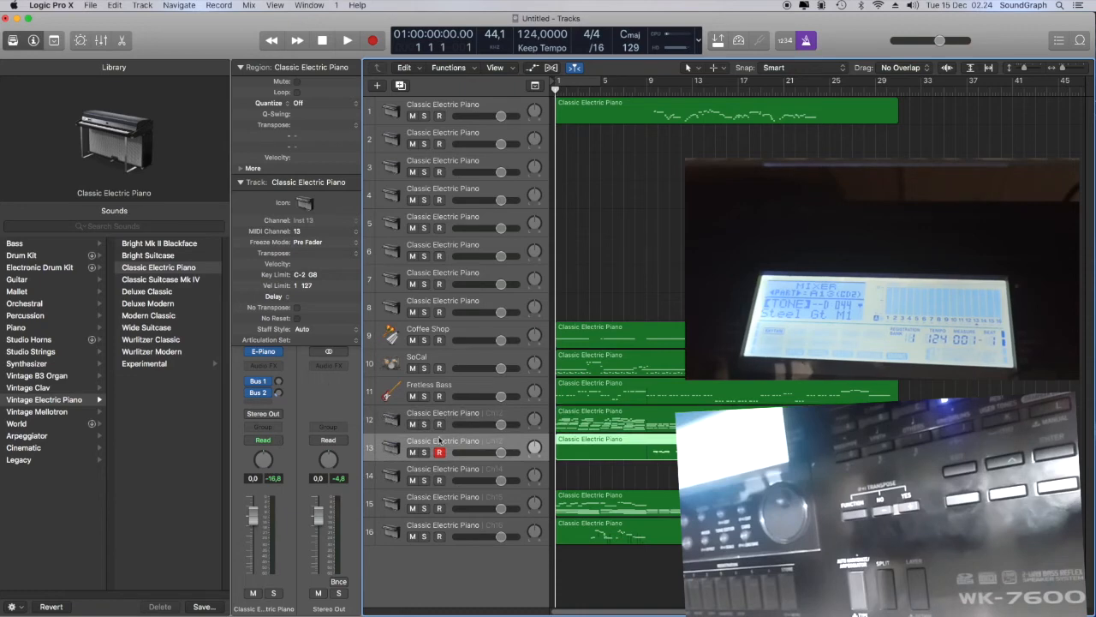
left_click(18, 281)
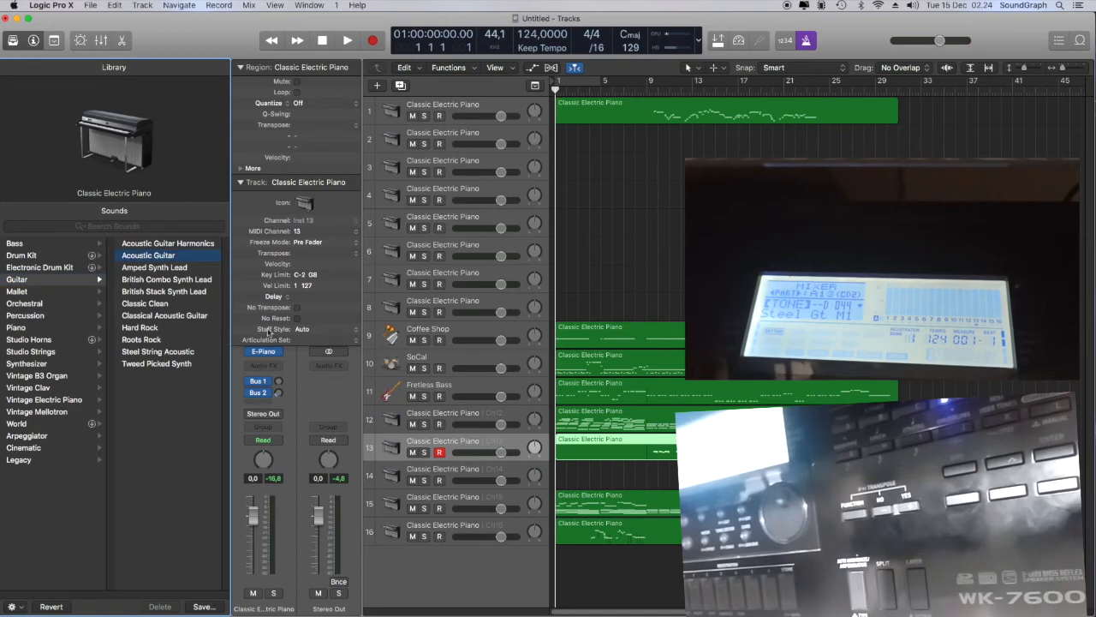
Search the Library sounds for "string" and load the Orchestral Strings patch on track 15
left_click(436, 480)
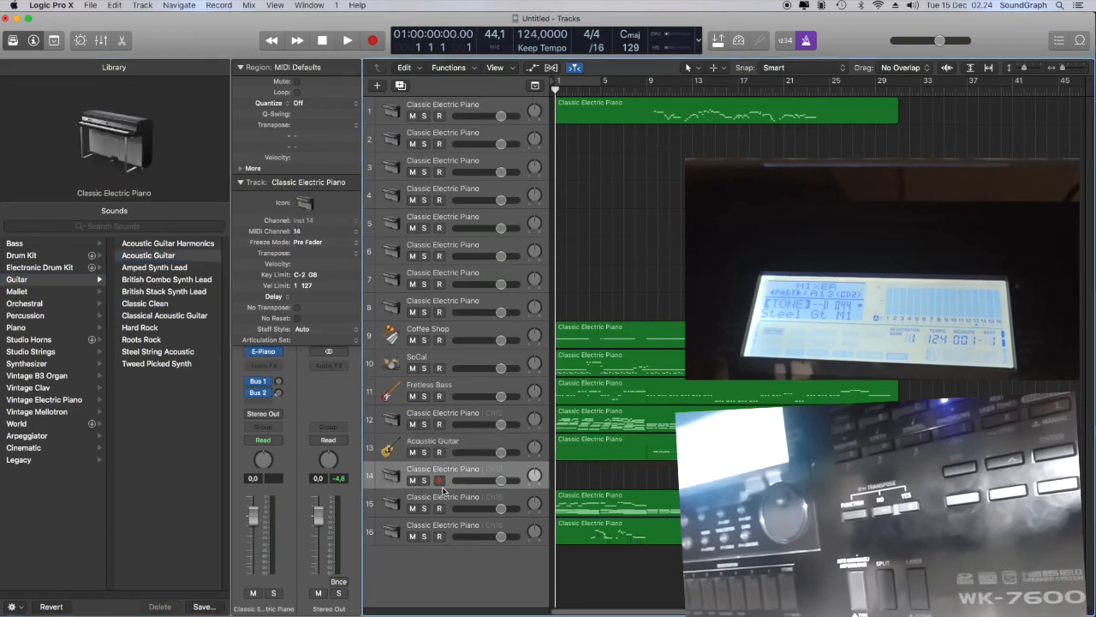
left_click(443, 504)
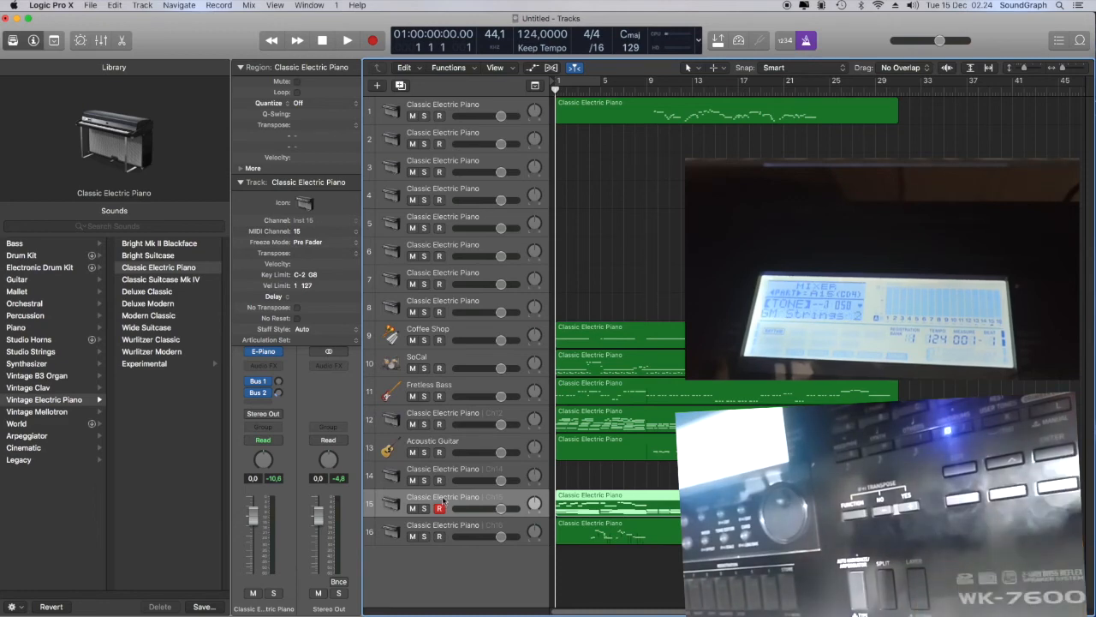
left_click(50, 226)
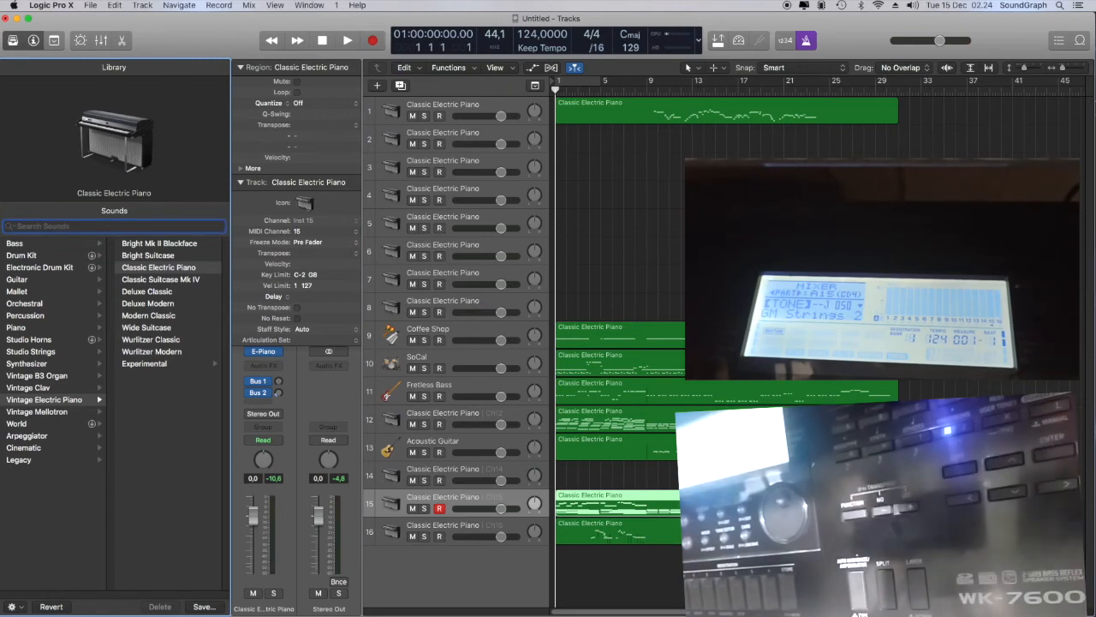
type("string")
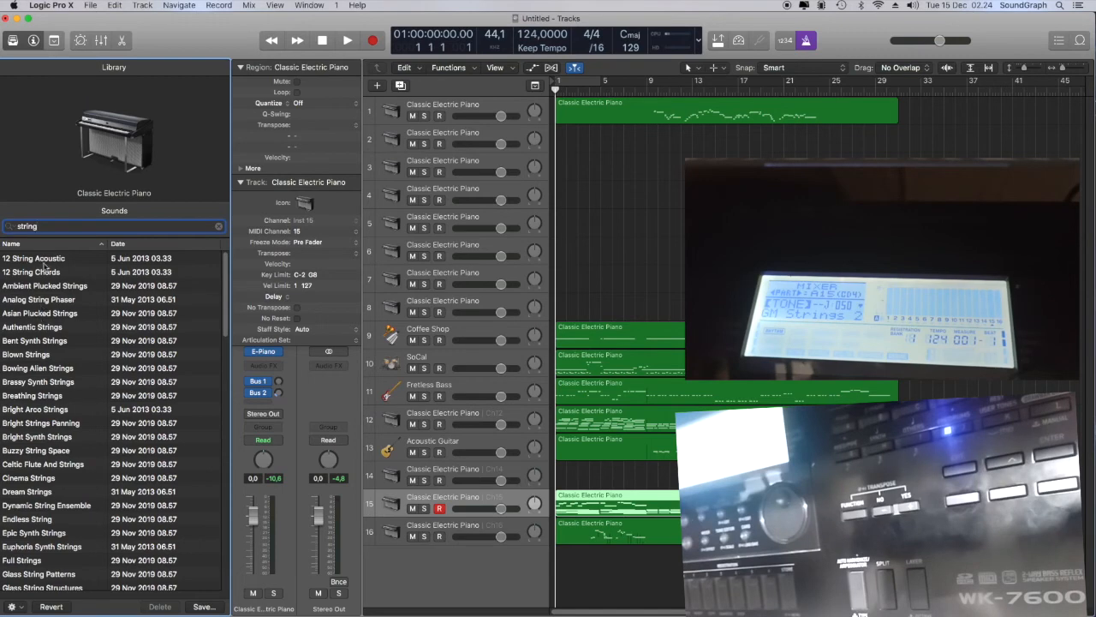
scroll(66, 363, "down", 5)
scroll(73, 466, "down", 2)
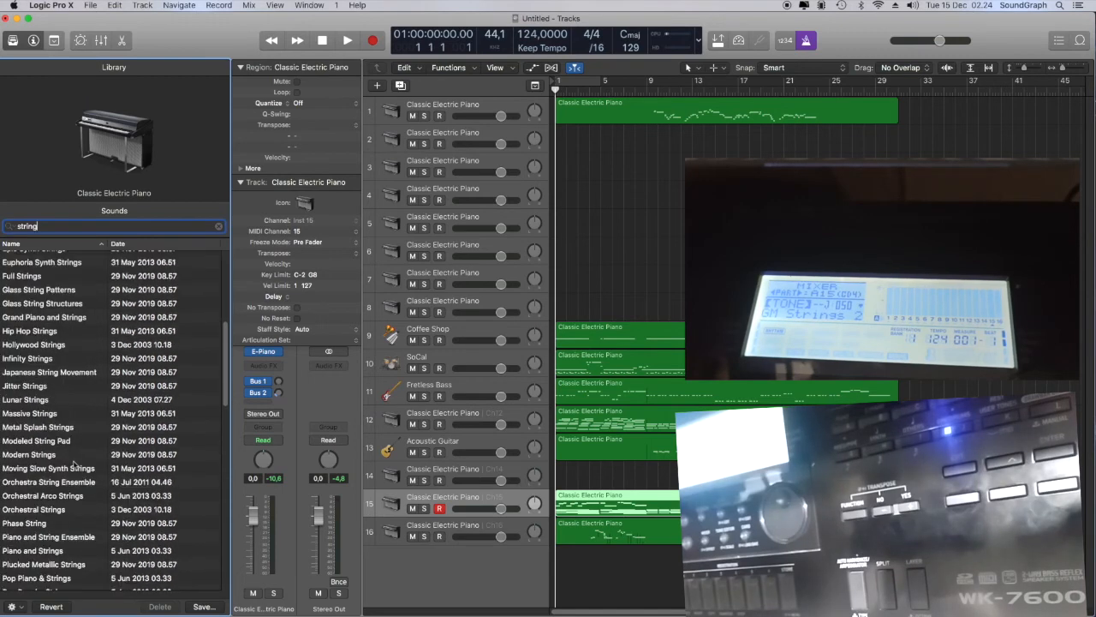
left_click(60, 511)
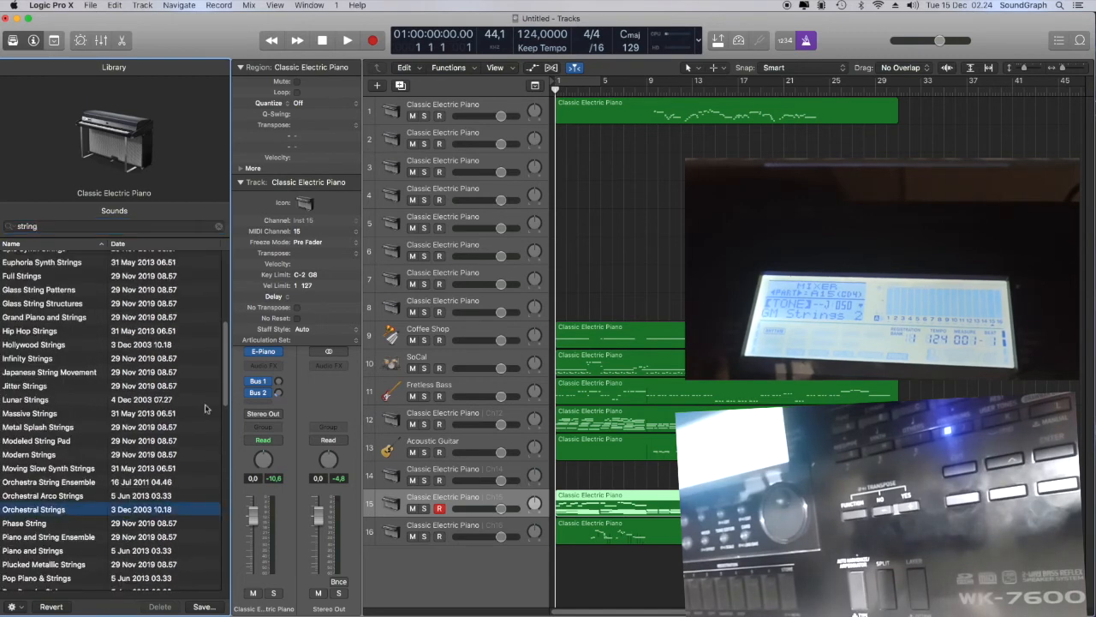
Search the Library sounds for "sax", load the Alto Sax patch on track 16 and hide the Library
left_click(394, 532)
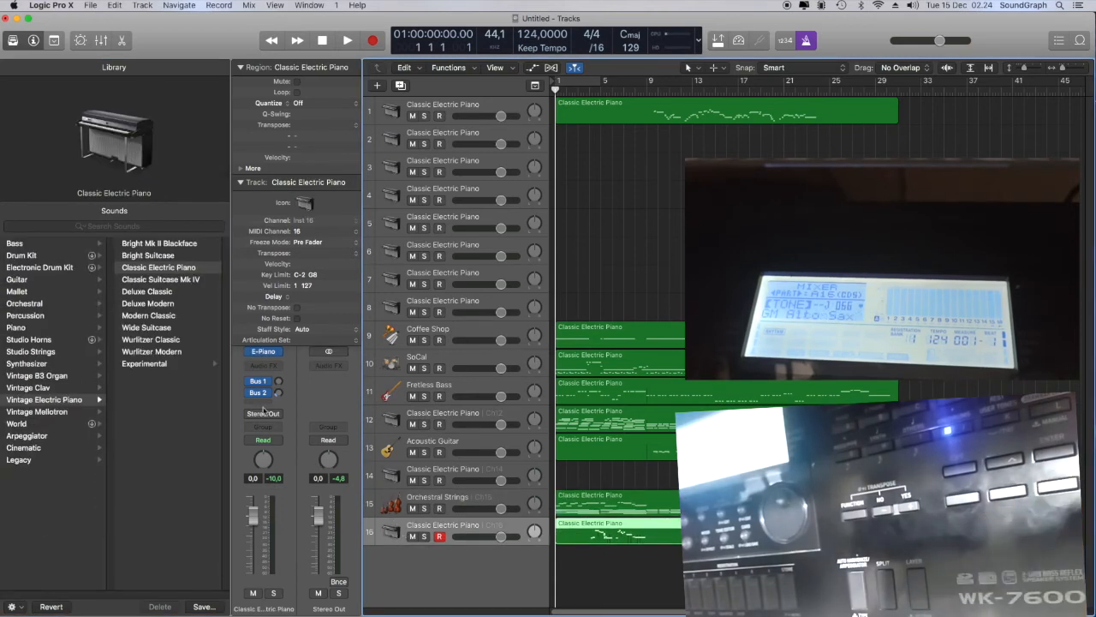
left_click(75, 225)
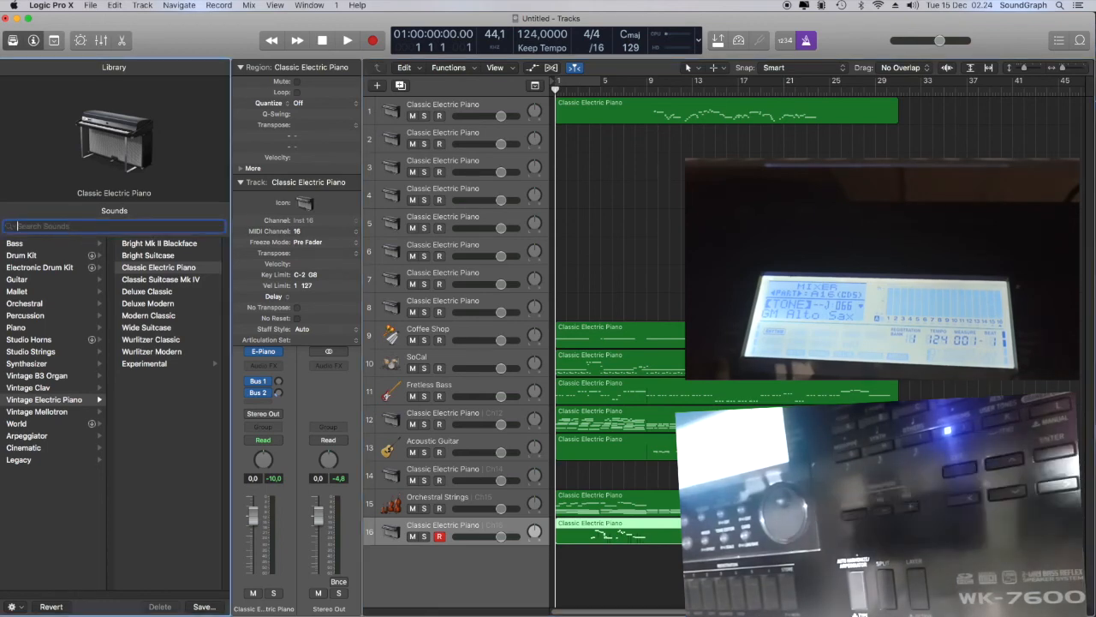
type("sax")
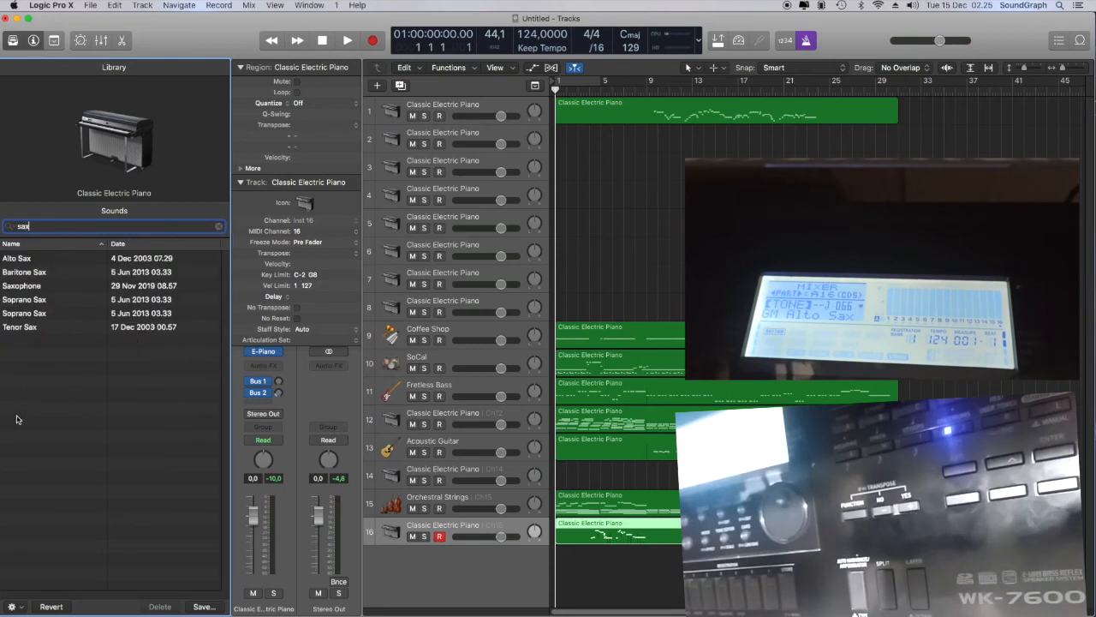
left_click(19, 256)
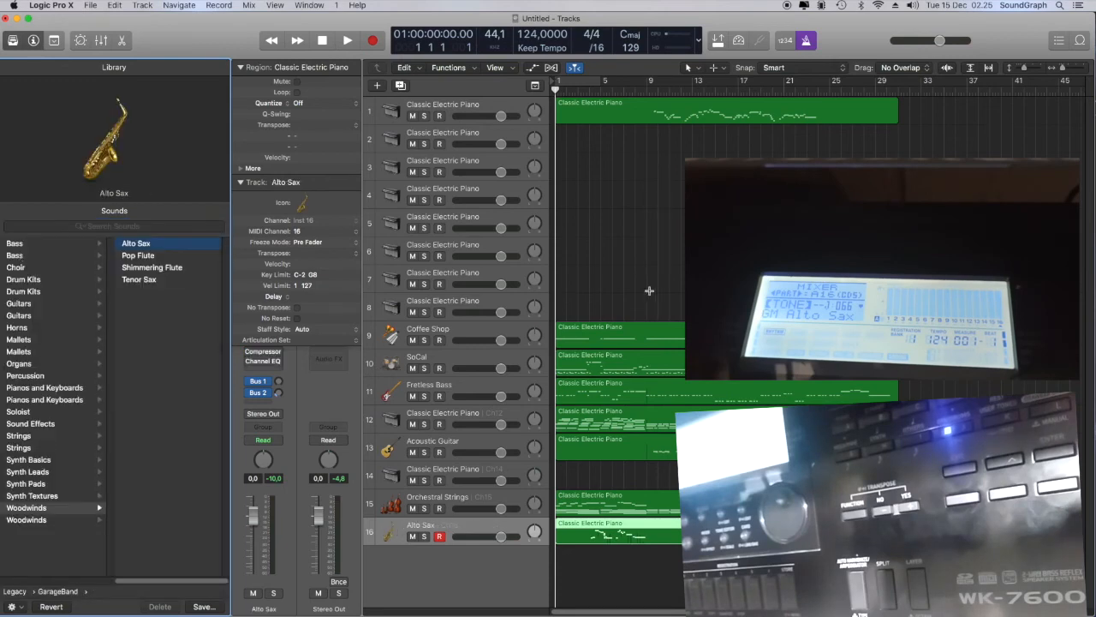
left_click(13, 41)
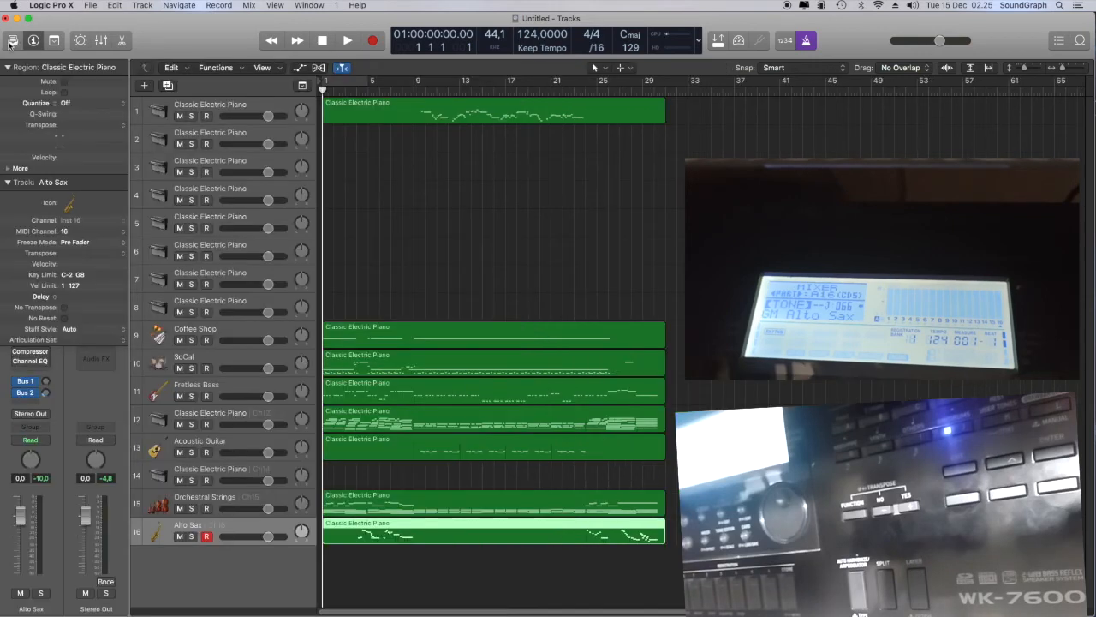
Play the project from the start and briefly solo tracks 1, 9, 10 and 11 one at a time
left_click(347, 42)
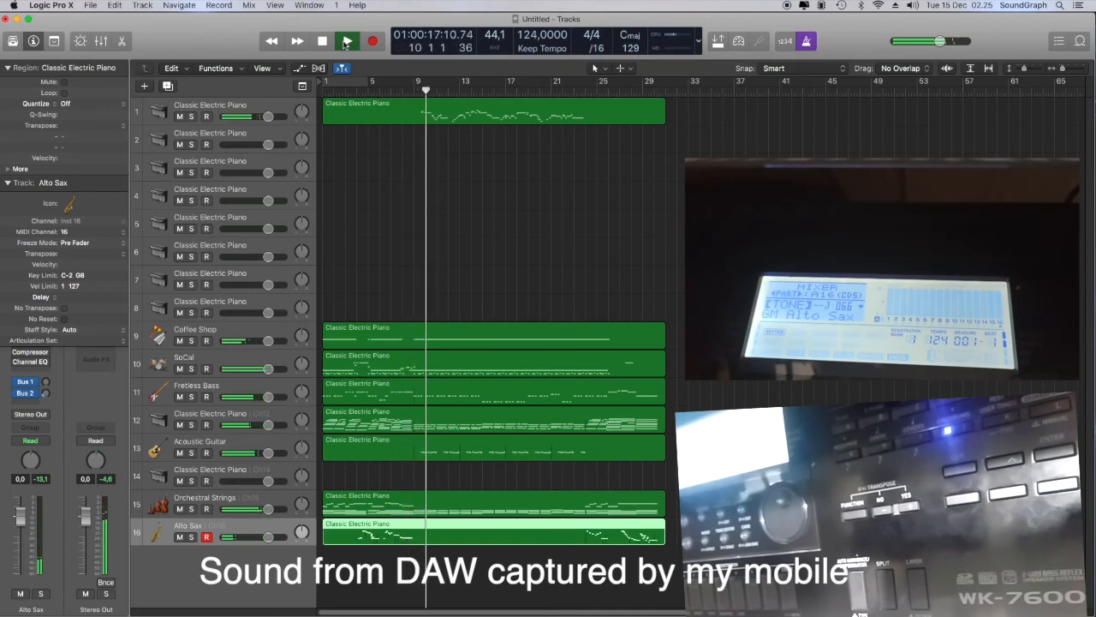
left_click(191, 116)
left_click(191, 116)
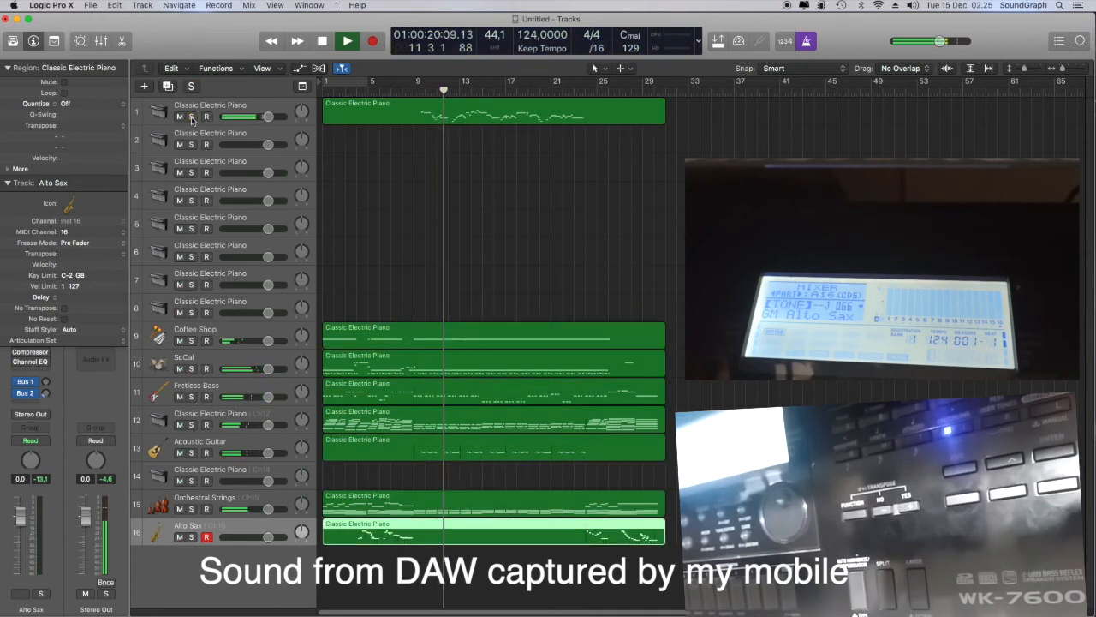
left_click(191, 341)
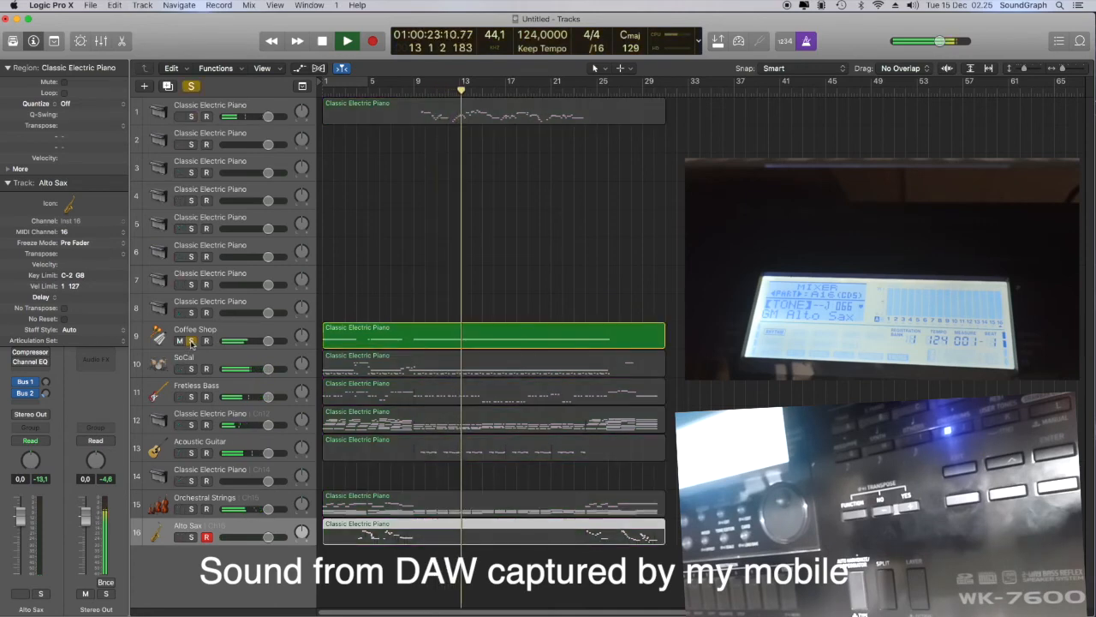
left_click(191, 341)
left_click(192, 369)
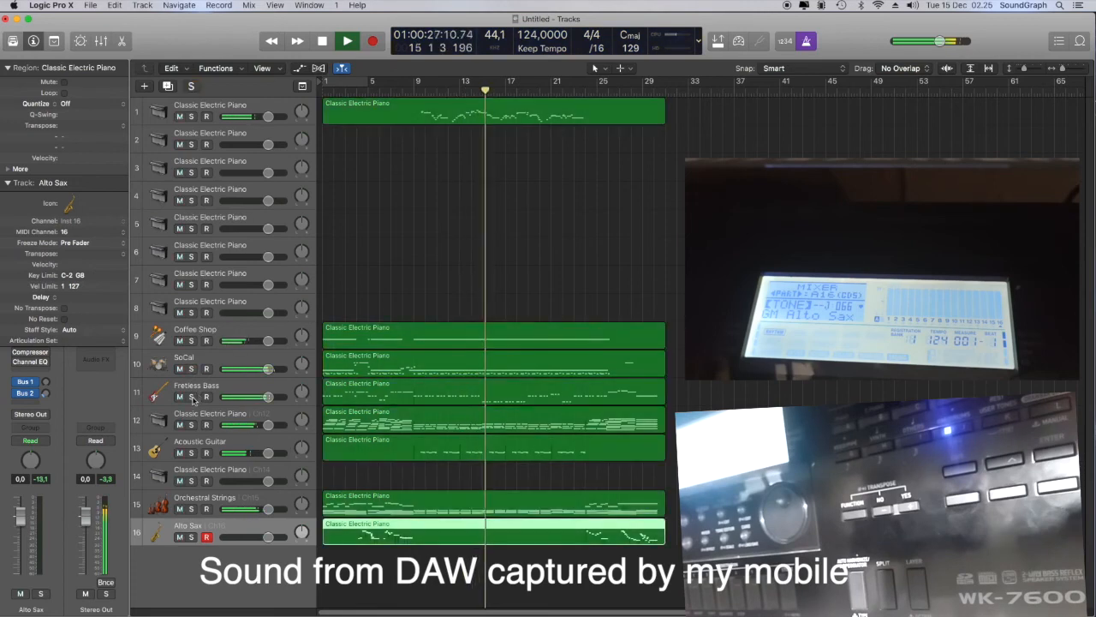
left_click(191, 397)
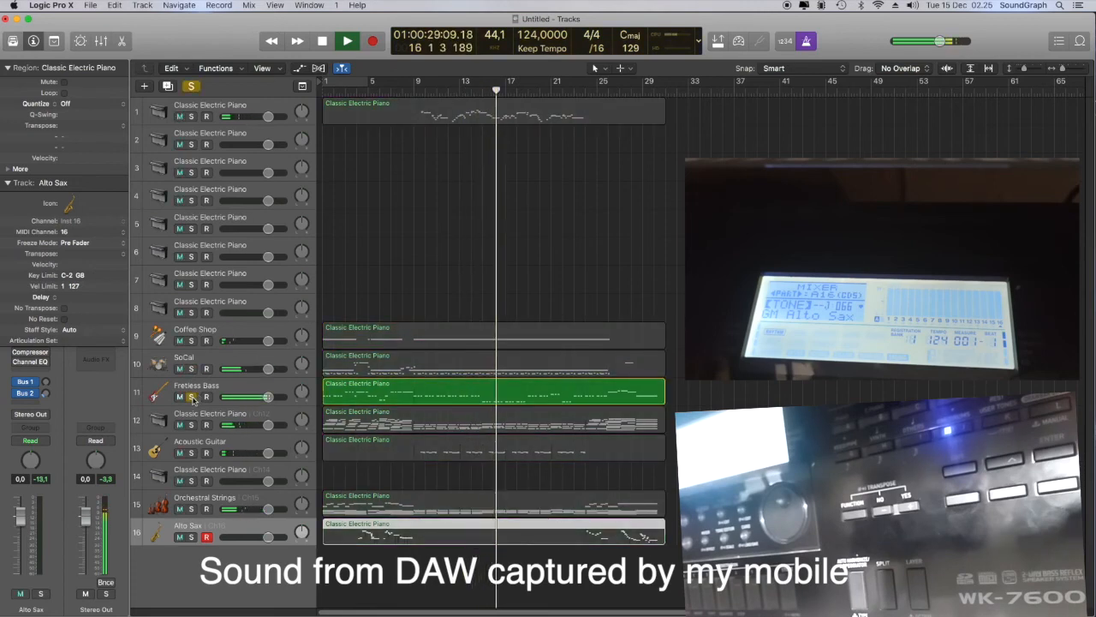
left_click(192, 398)
Briefly solo tracks 12, 13, 15 and 16 one at a time during playback and stop the project near its end
left_click(191, 425)
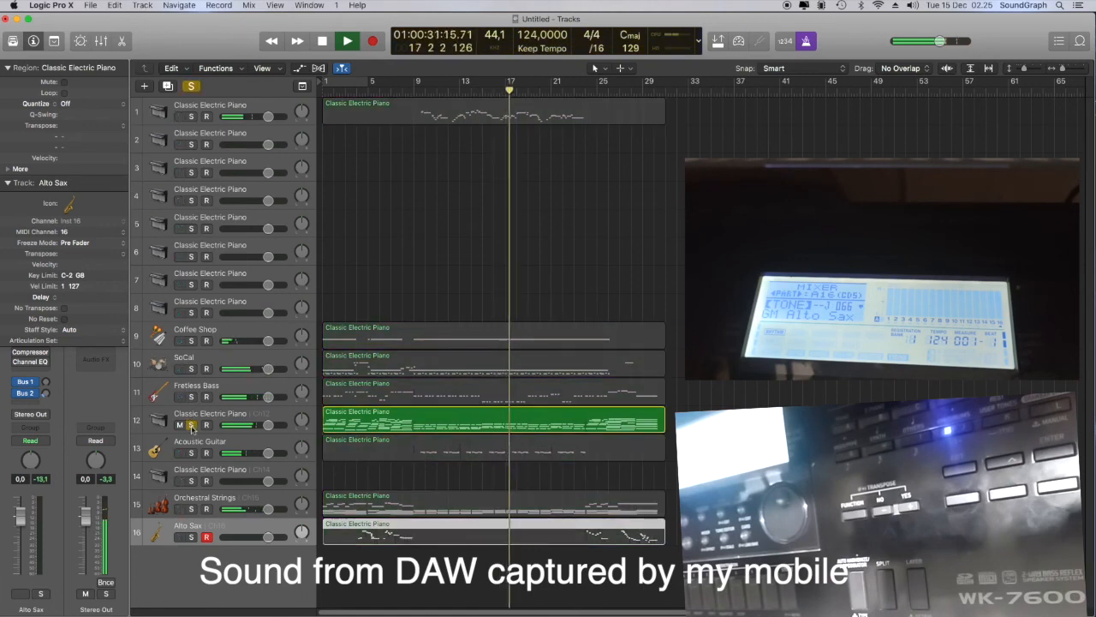
left_click(191, 425)
left_click(191, 453)
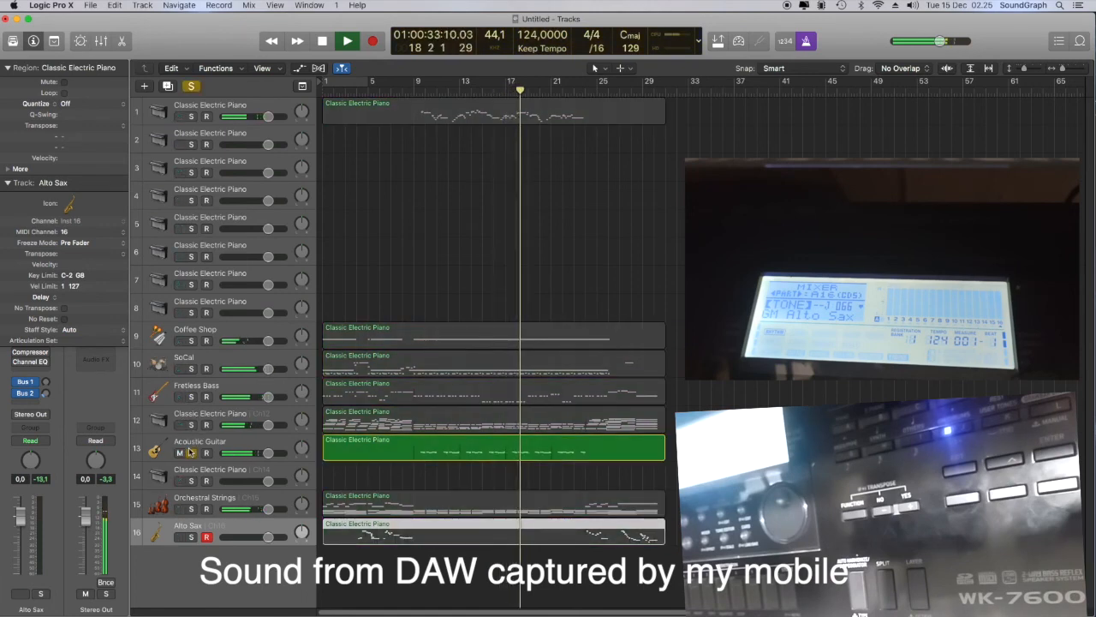
left_click(190, 453)
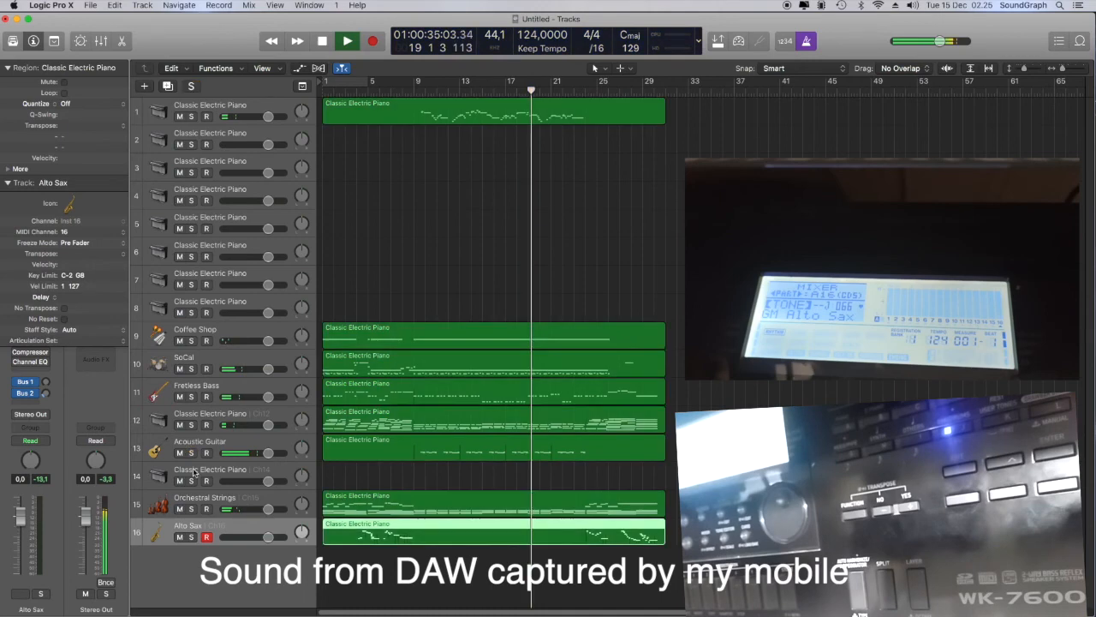
left_click(191, 509)
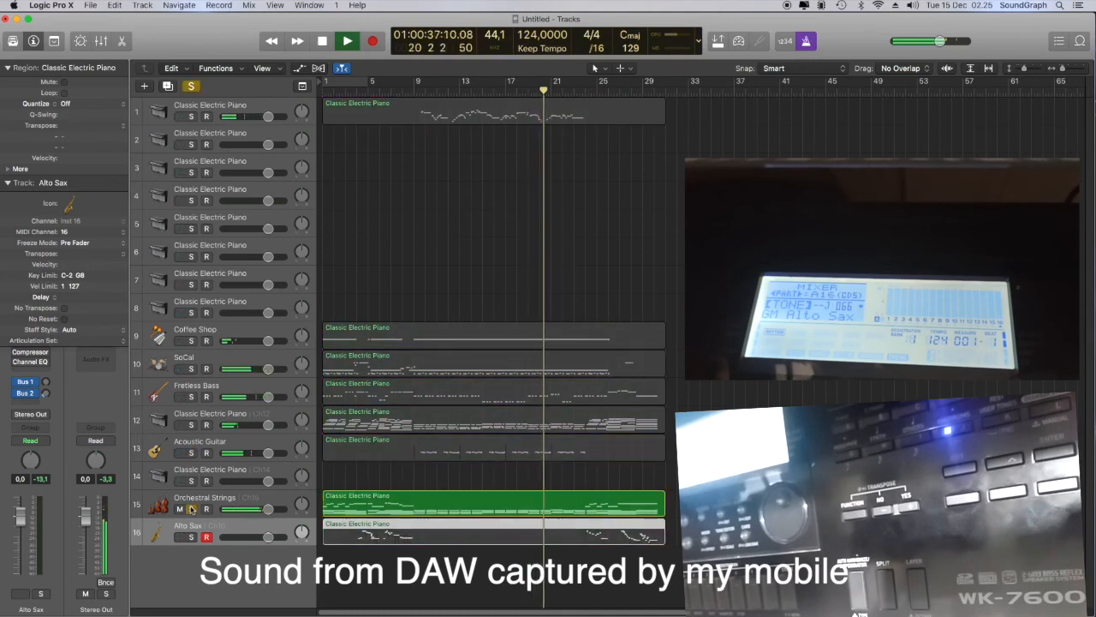
left_click(191, 509)
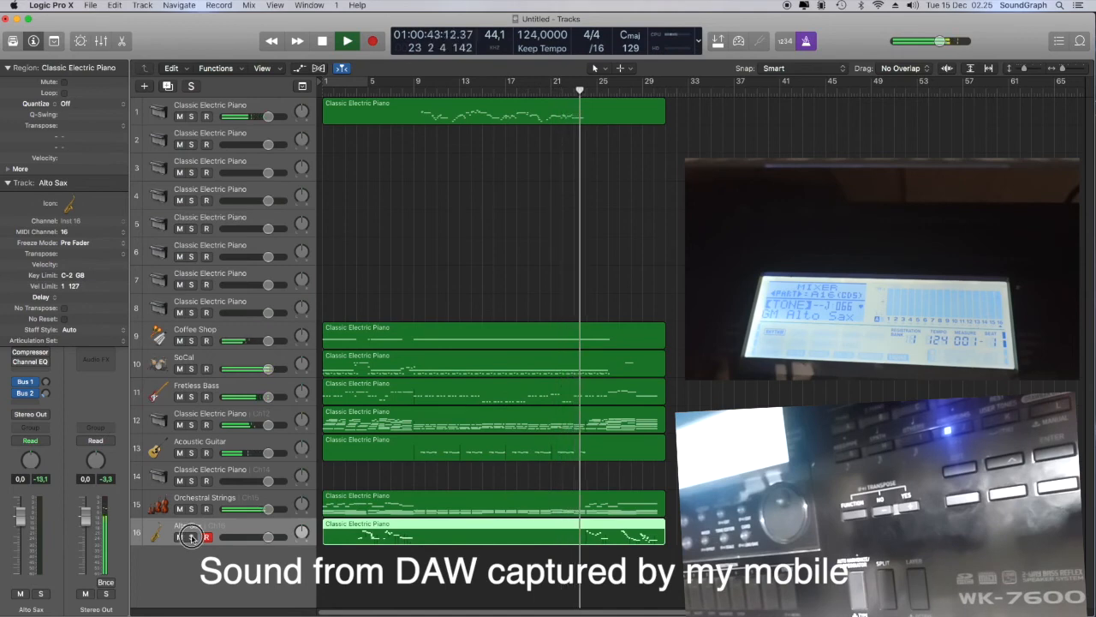
left_click(192, 537)
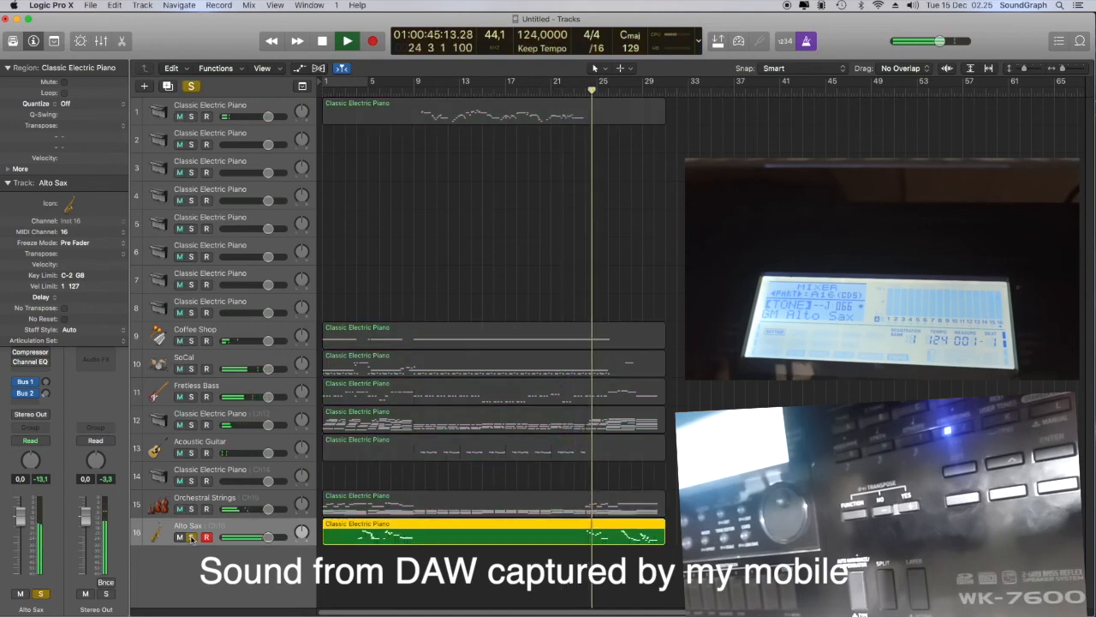
left_click(192, 537)
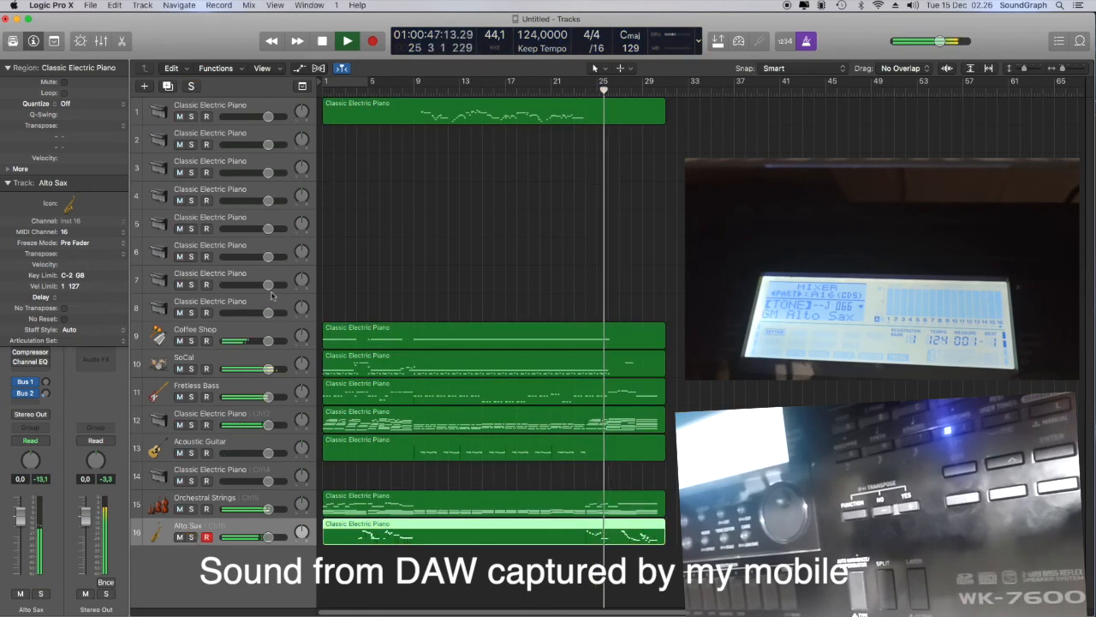
left_click(323, 41)
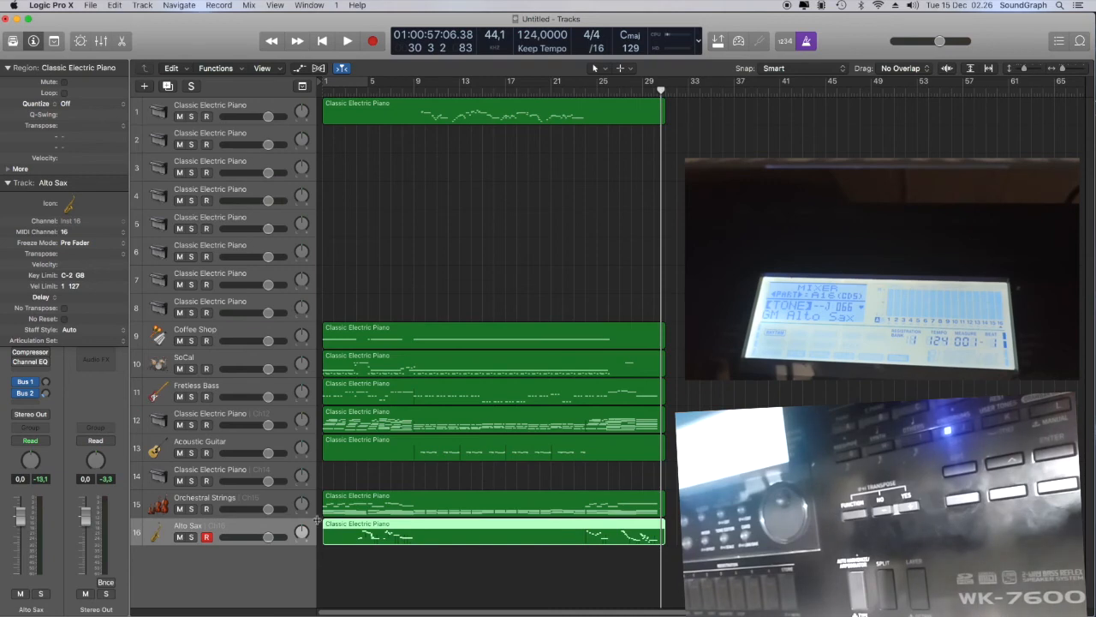
Open the Fretless Bass region in an enlarged Piano Roll, transpose all its notes up one octave and shrink the editor again
left_click(383, 385)
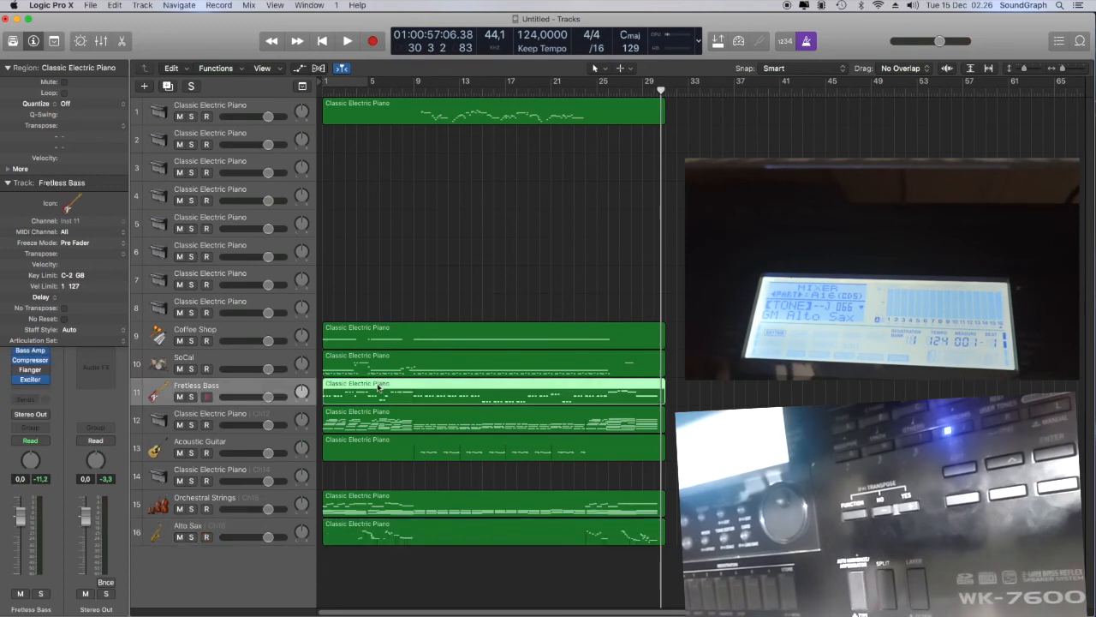
double_click(378, 388)
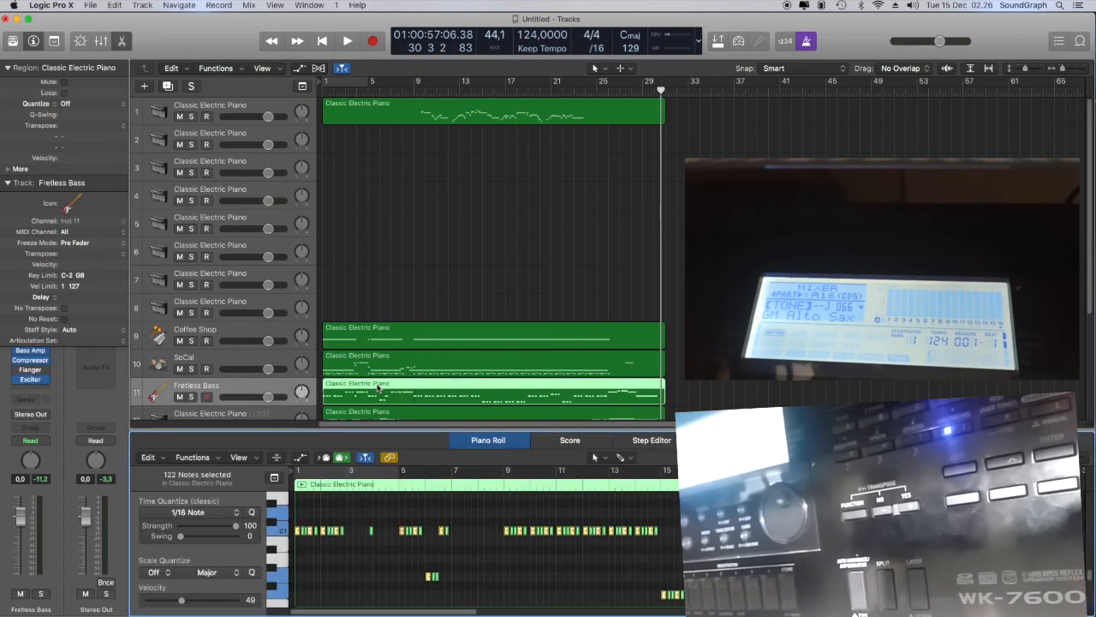
left_click_drag(403, 430, 403, 280)
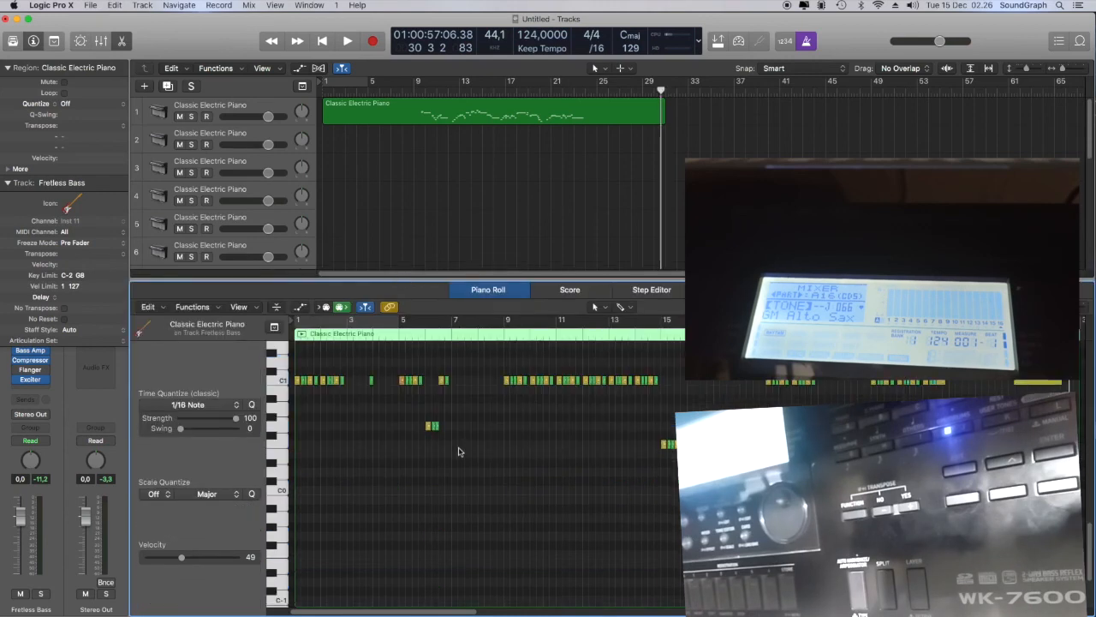
key("super+a")
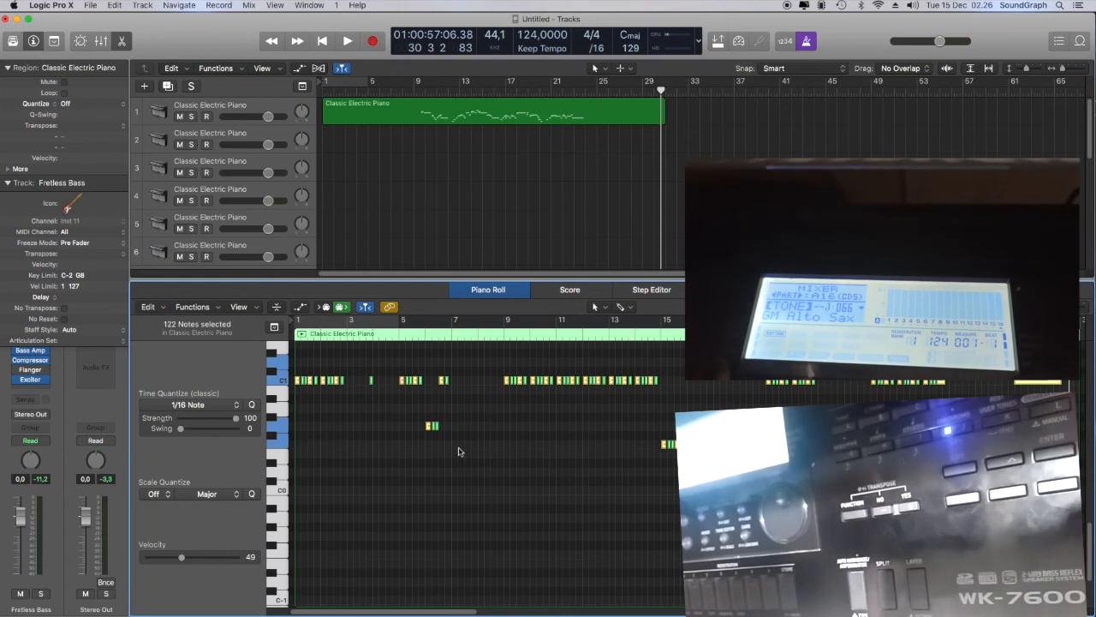
key("alt+shift+Up")
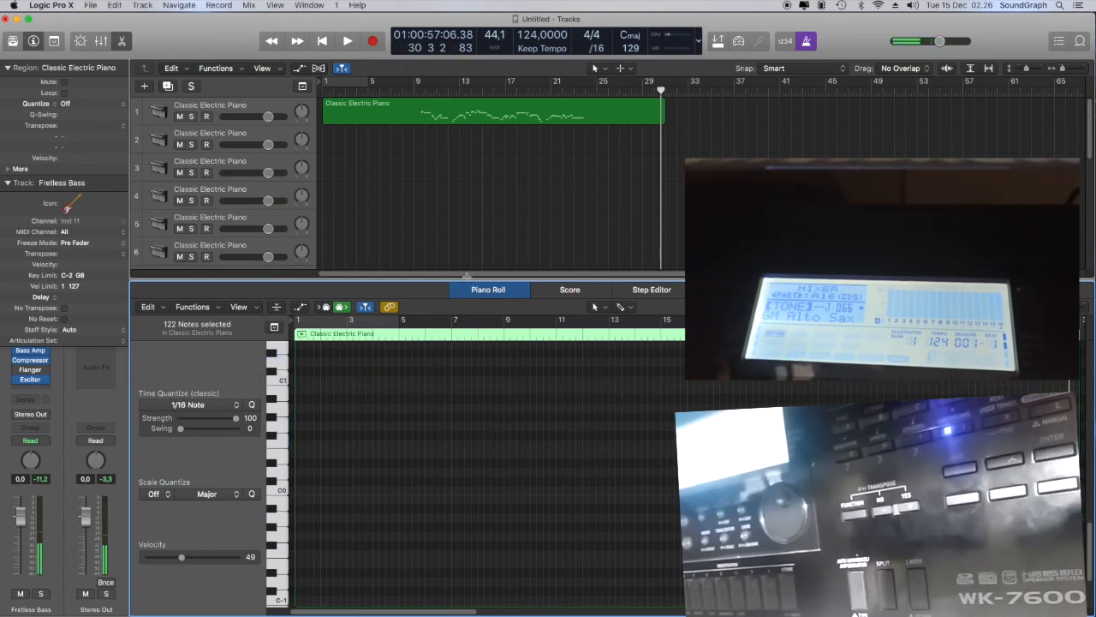
left_click_drag(255, 279, 256, 535)
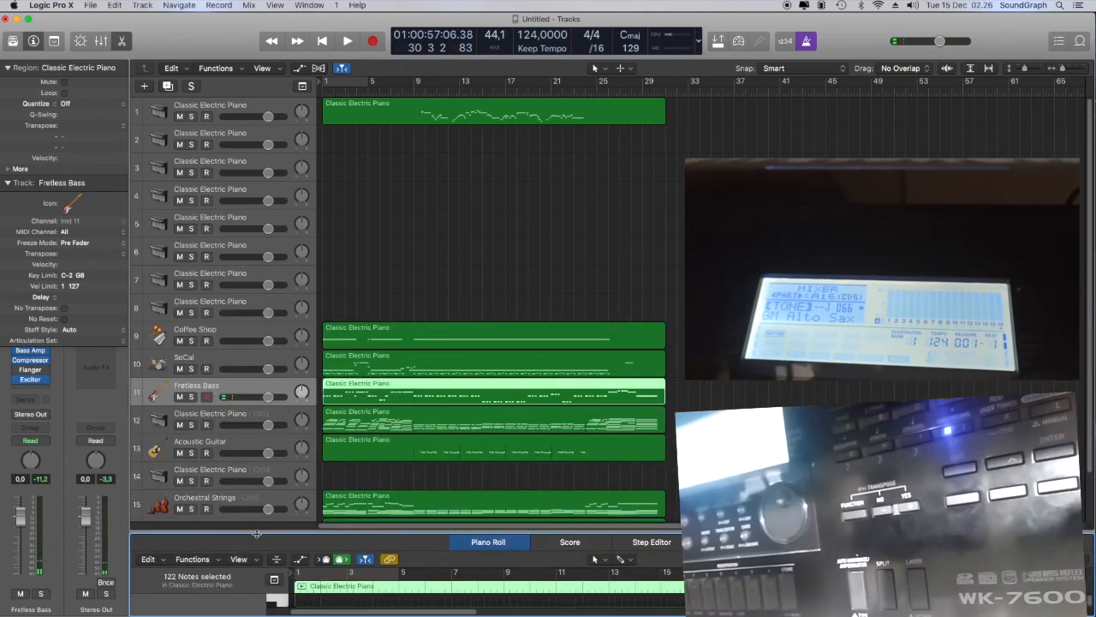
Play the project from the beginning, briefly solo the Fretless Bass track to check it, and stop playback
double_click(338, 92)
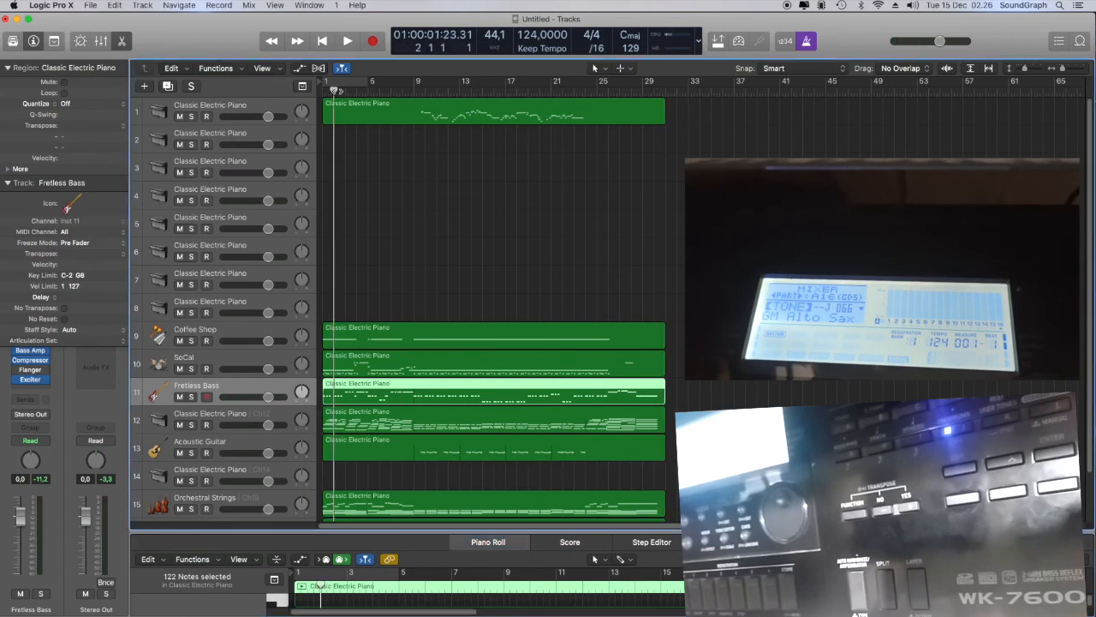
left_click(192, 398)
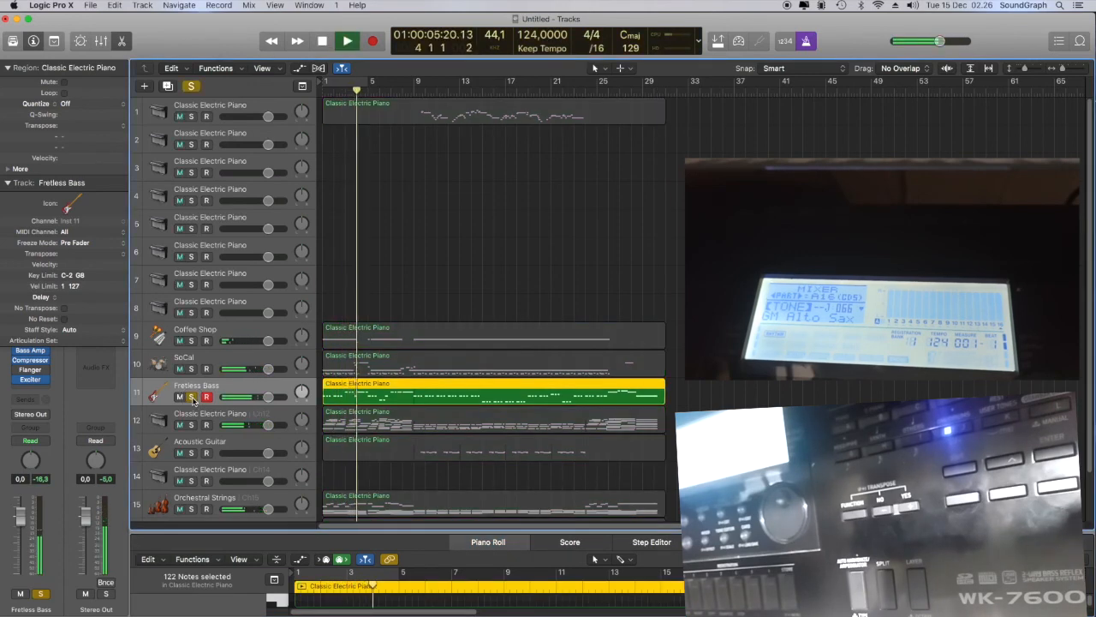
left_click(192, 398)
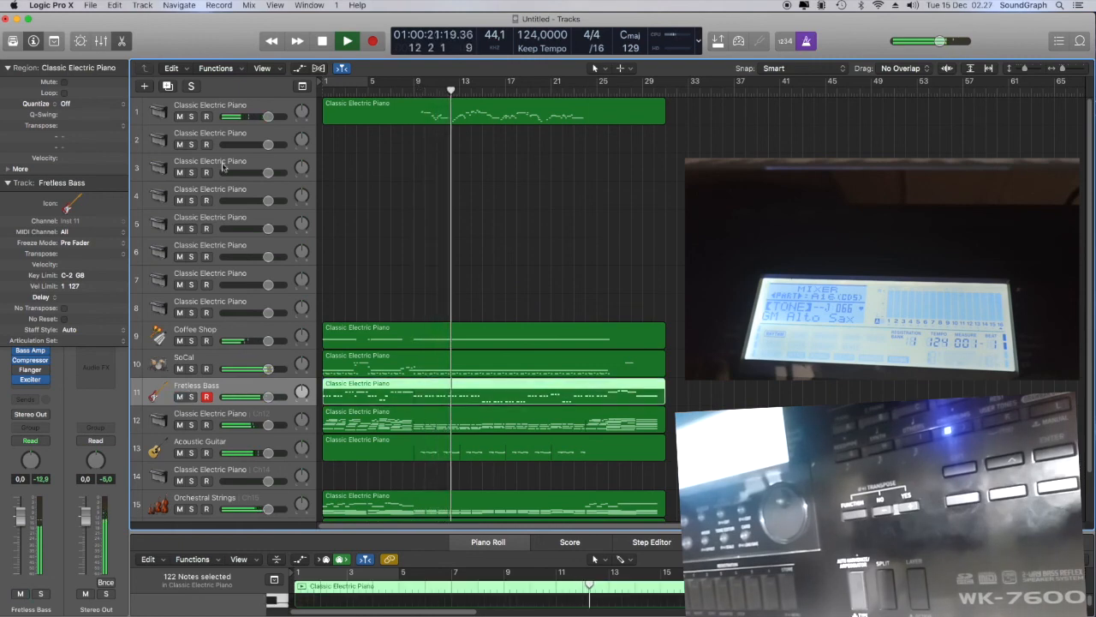
left_click(323, 41)
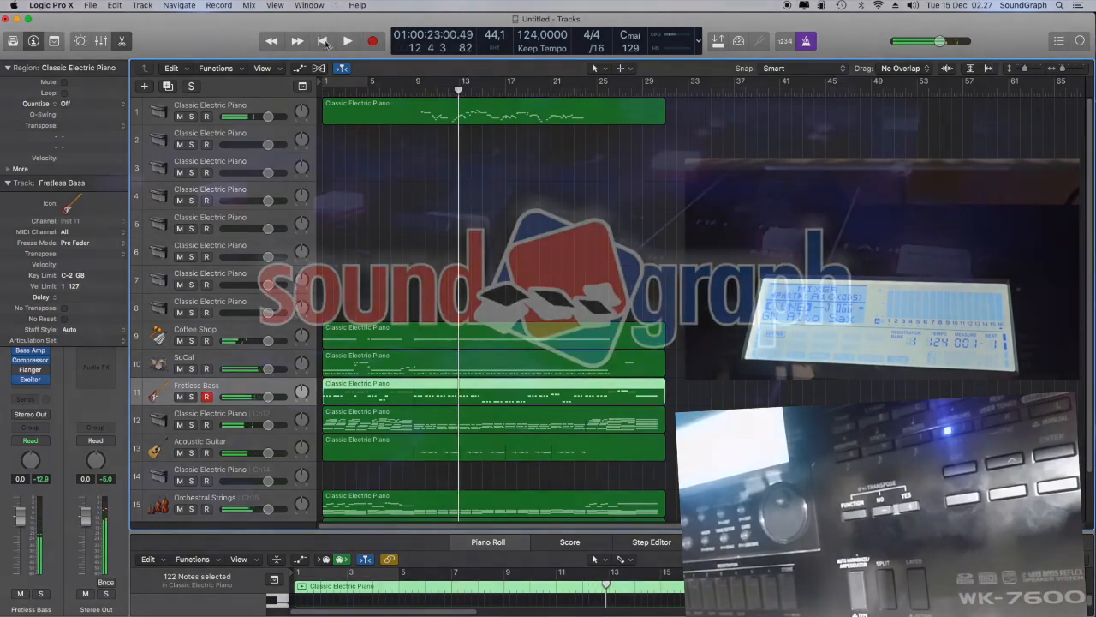